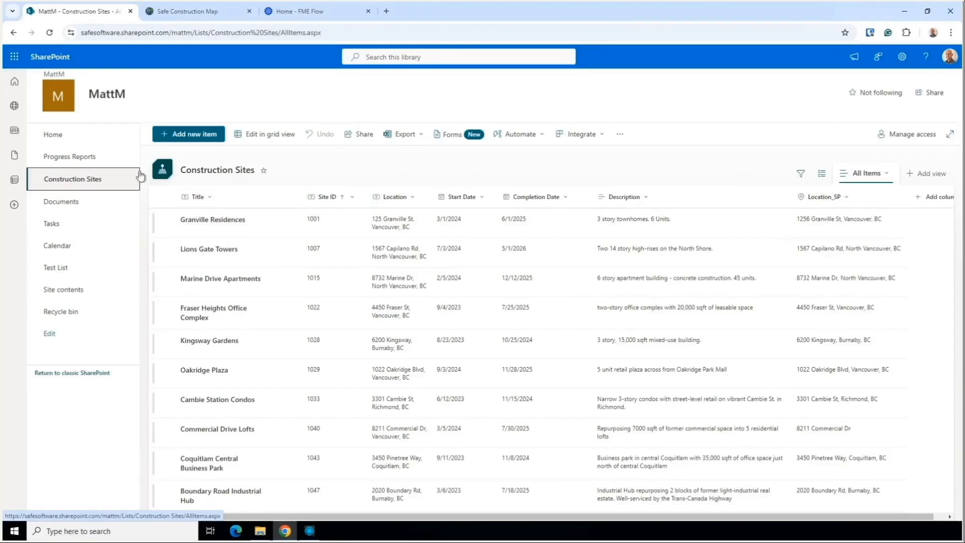
Open 1001-Granville Residences.xlsx from the Progress Reports library and review its site visit entries.
left_click(81, 158)
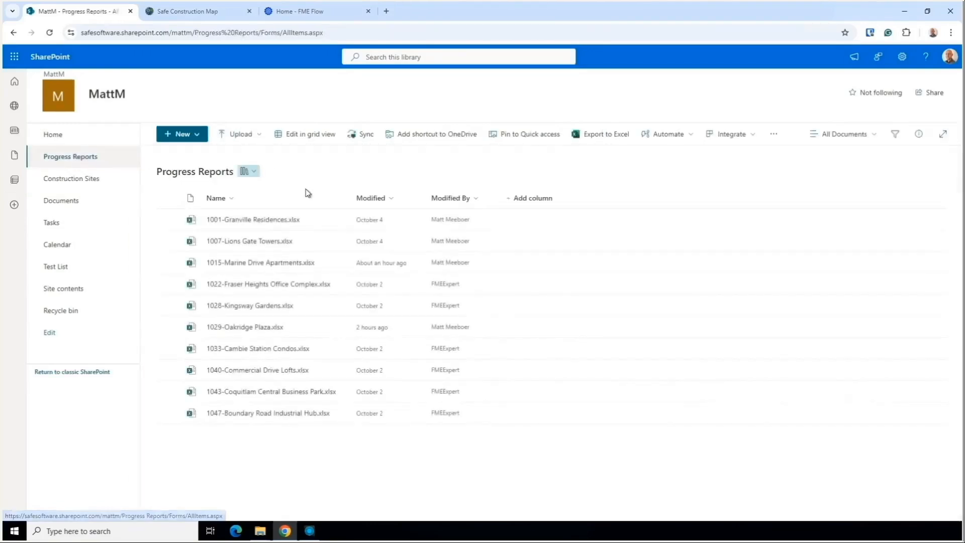
left_click(261, 222)
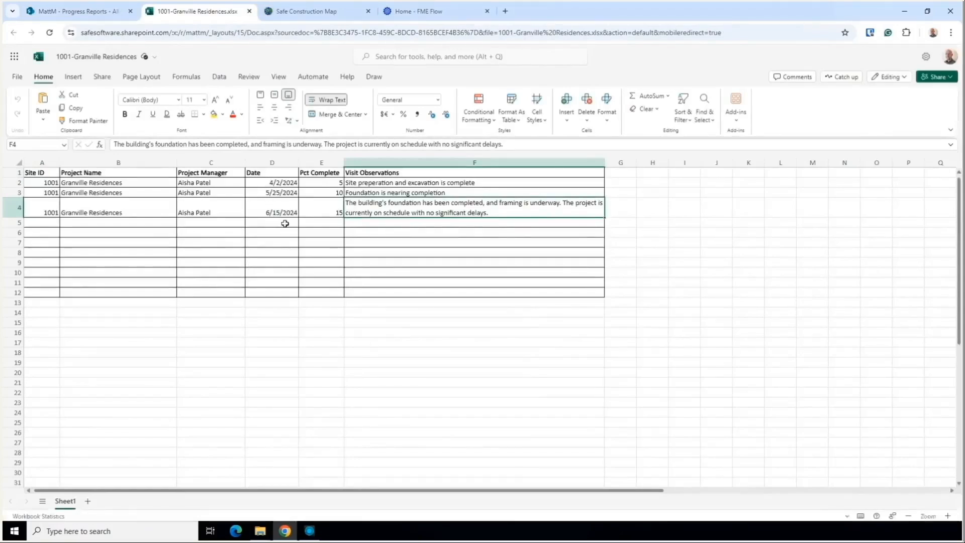
left_click(383, 223)
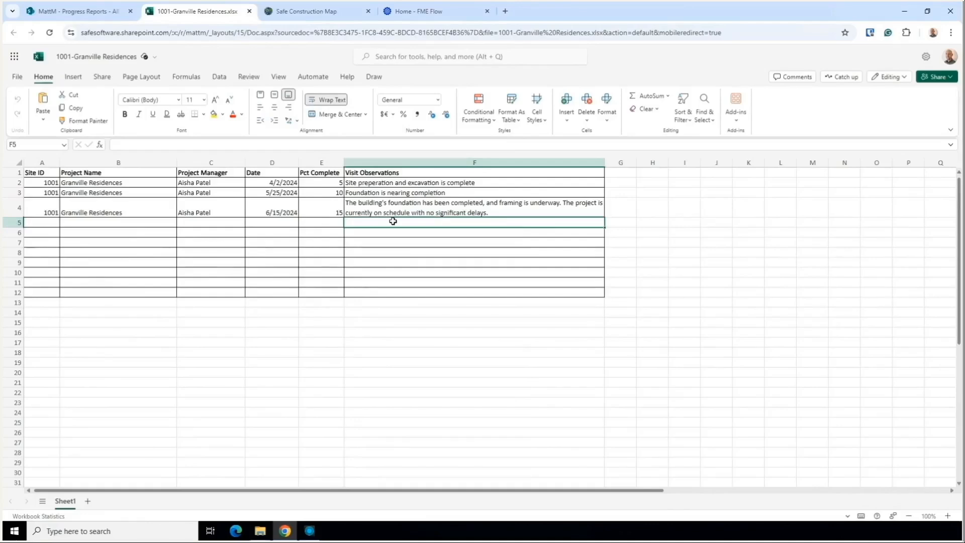
Switch to FME Workbench and review the host and web connection settings of the Construction Sites SharePoint reader.
left_click(310, 531)
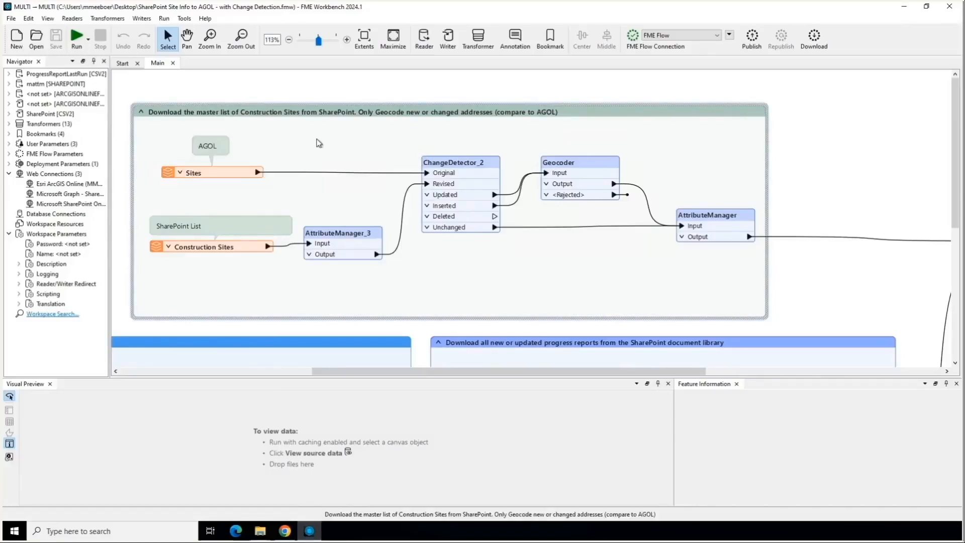
left_click(248, 250)
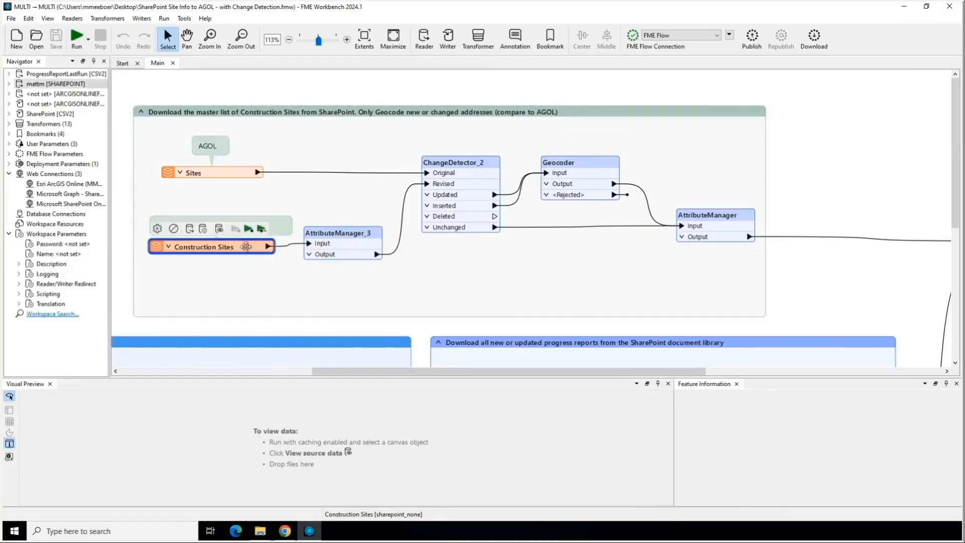
left_click(203, 230)
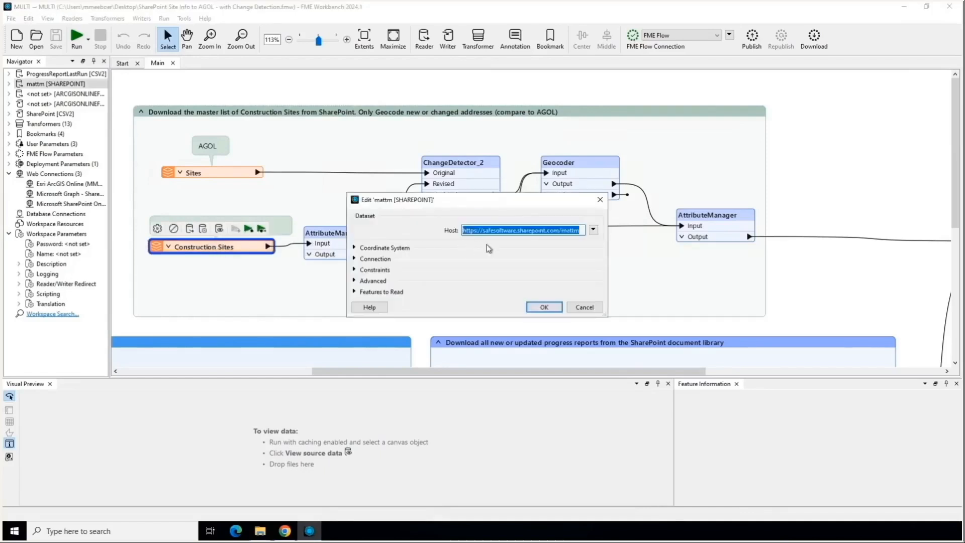
left_click(375, 259)
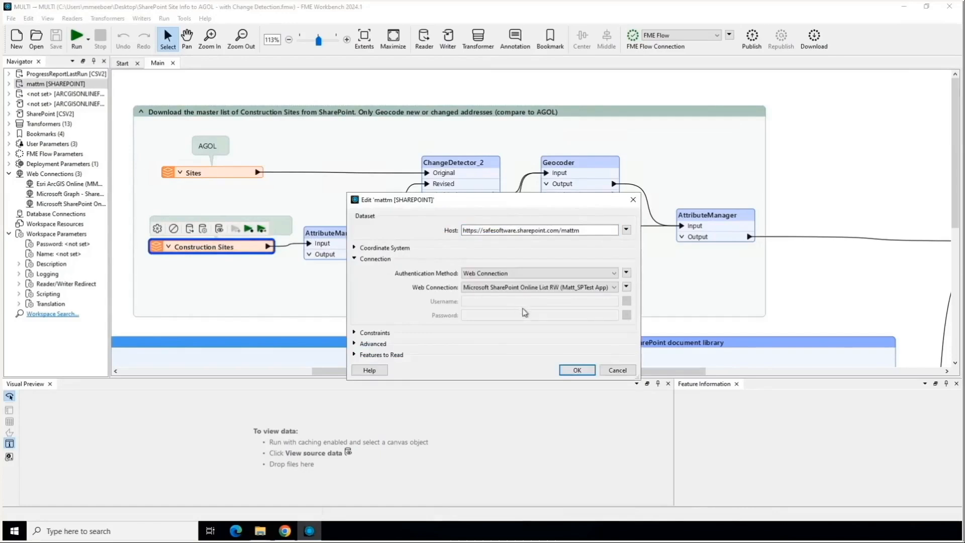
left_click(614, 287)
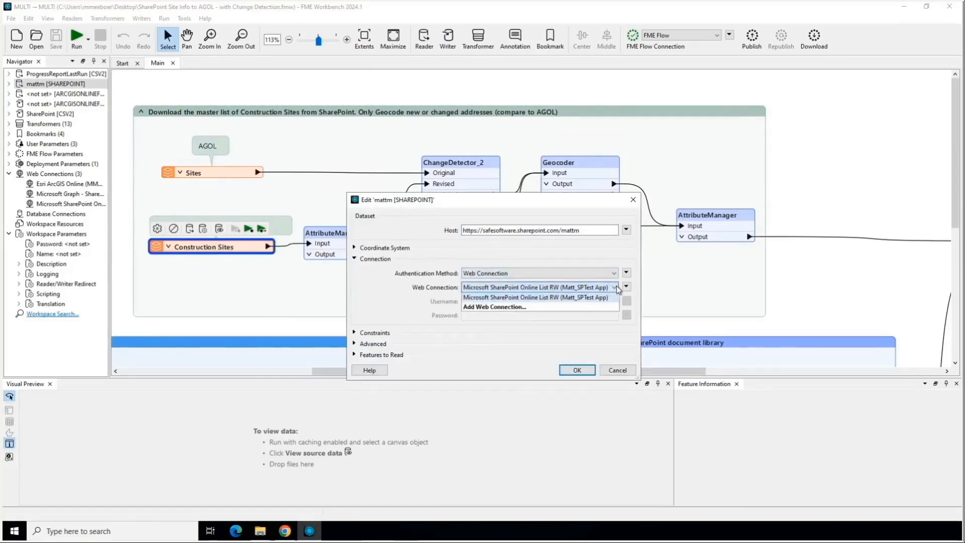
left_click(564, 254)
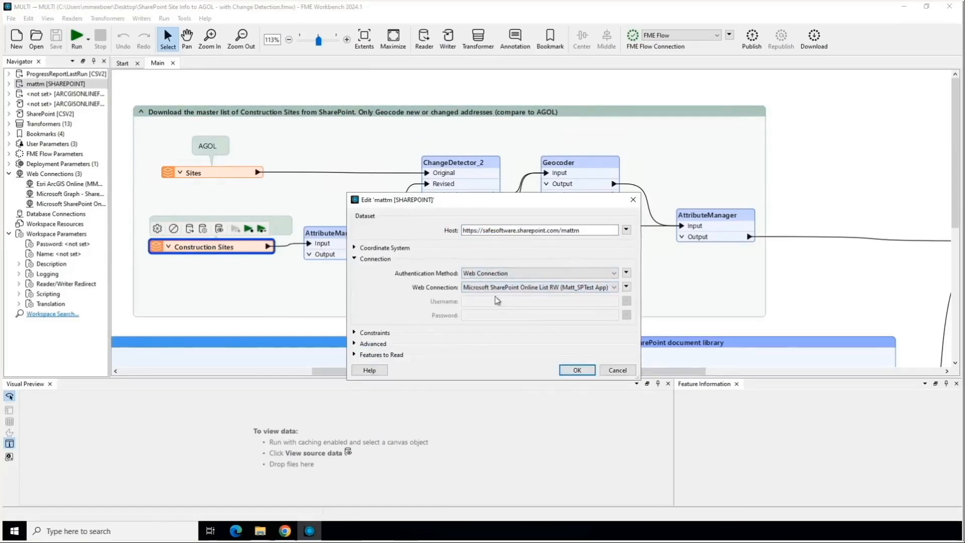
left_click(578, 370)
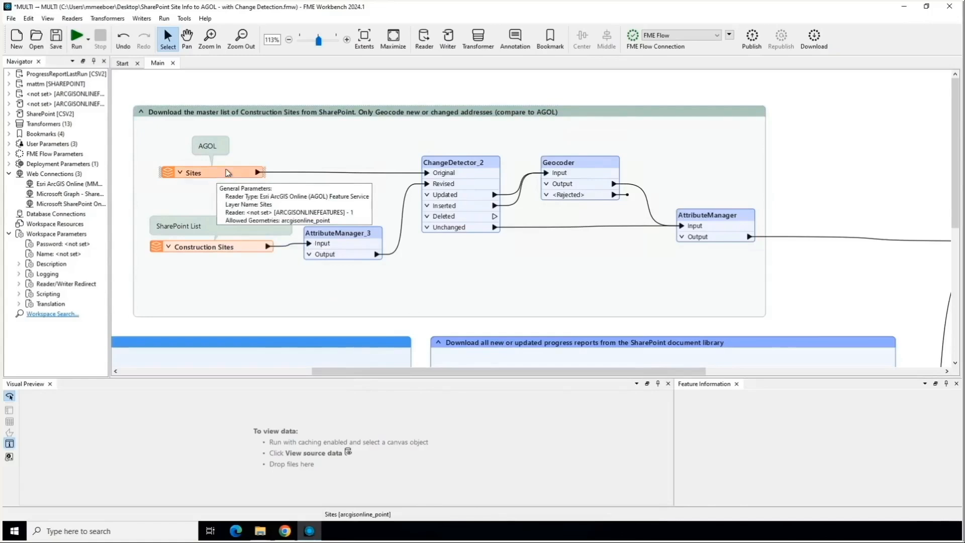
Review the parameters of the ChangeDetector_2 and Geocoder transformers in the construction sites section.
left_click(471, 167)
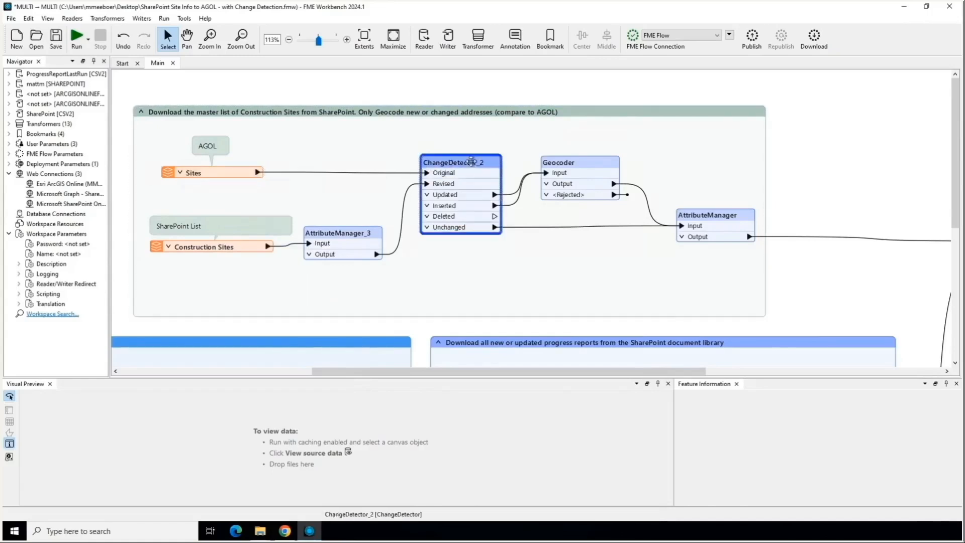
double_click(453, 166)
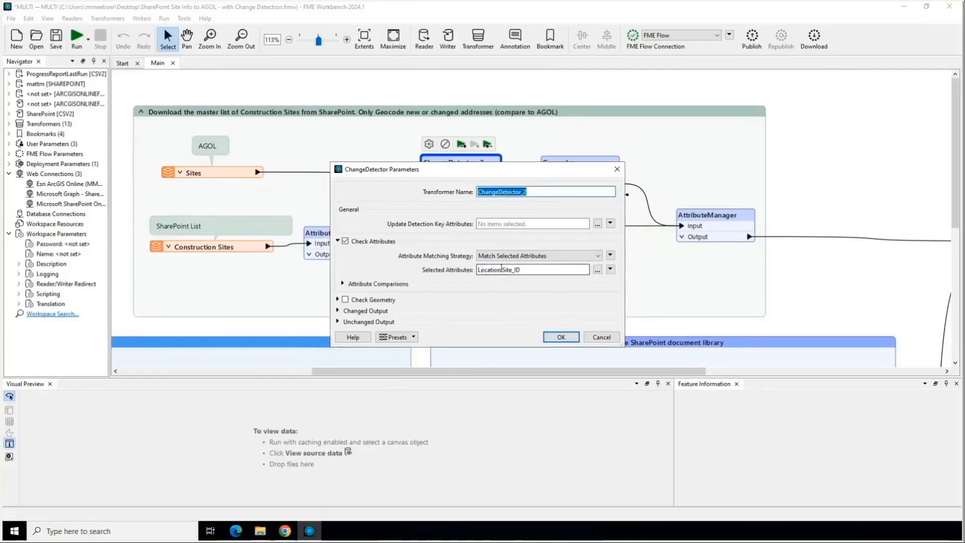
left_click(562, 338)
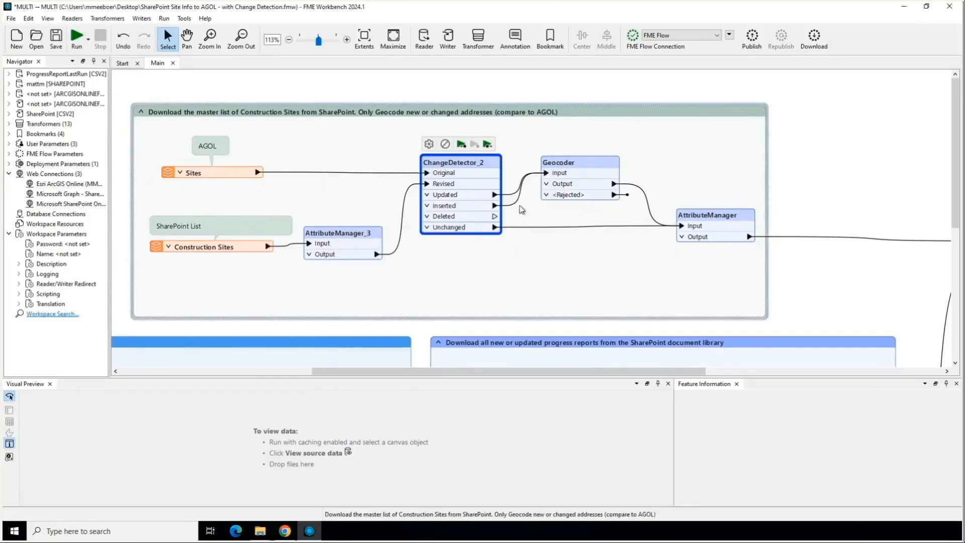
double_click(594, 164)
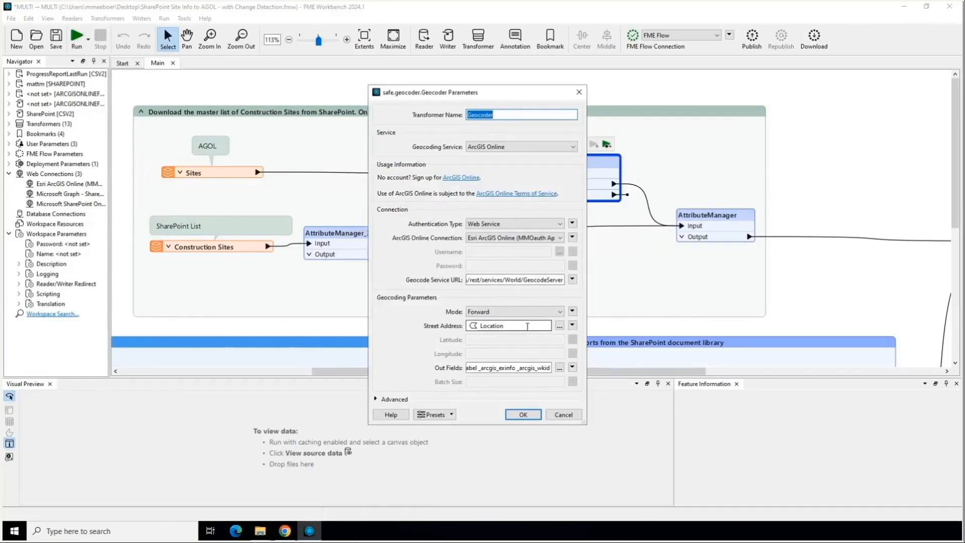
left_click(523, 414)
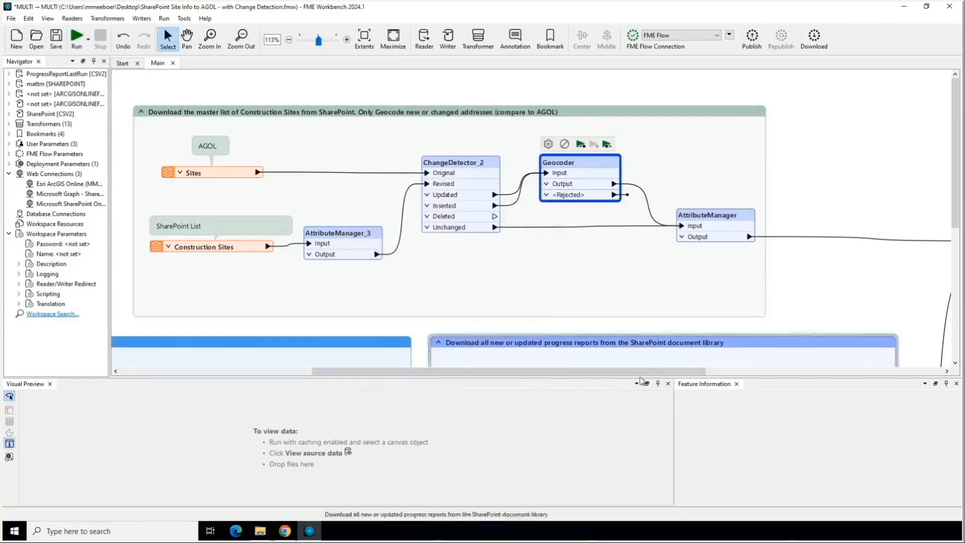
Run the workspace up to ChangeDetector_2 and inspect its cached Unchanged and Inserted features.
left_click(455, 227)
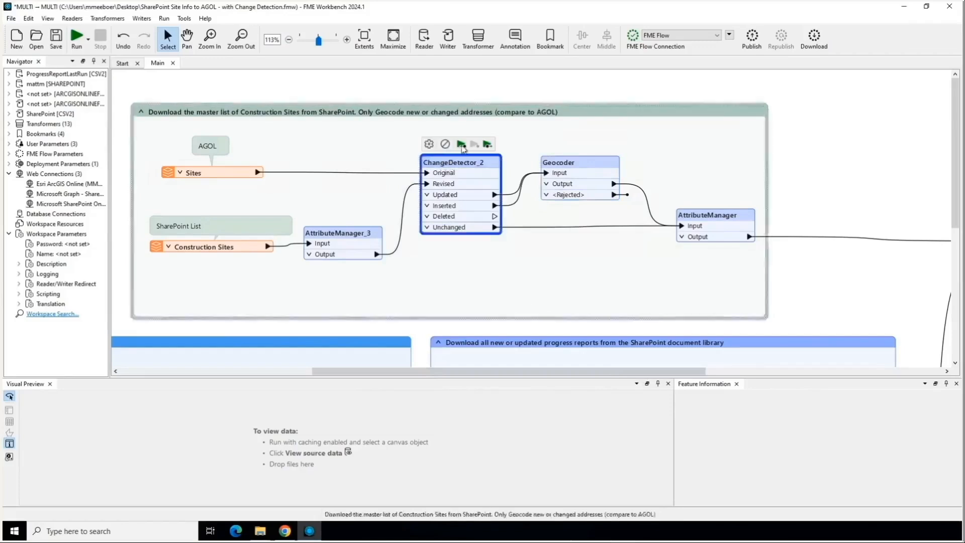
left_click(462, 145)
left_click(501, 302)
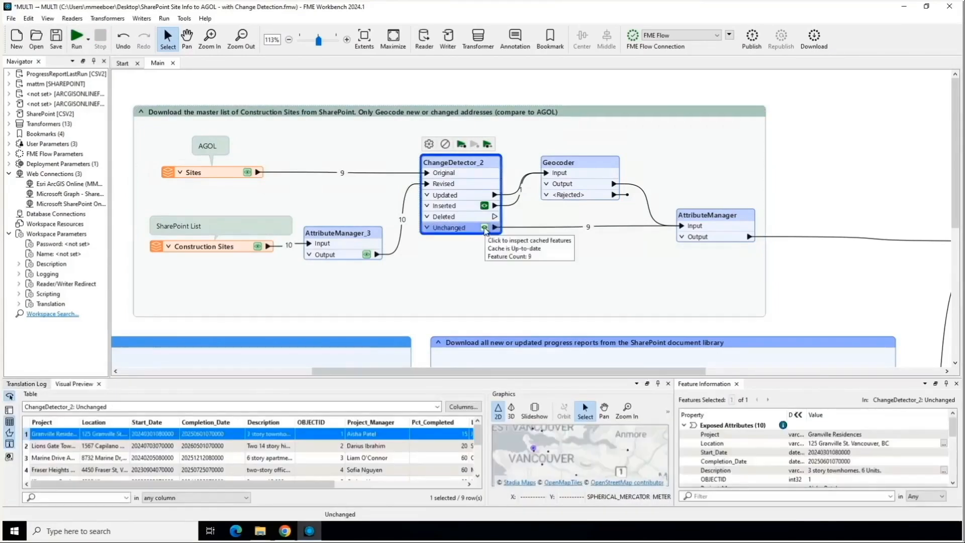
left_click(485, 206)
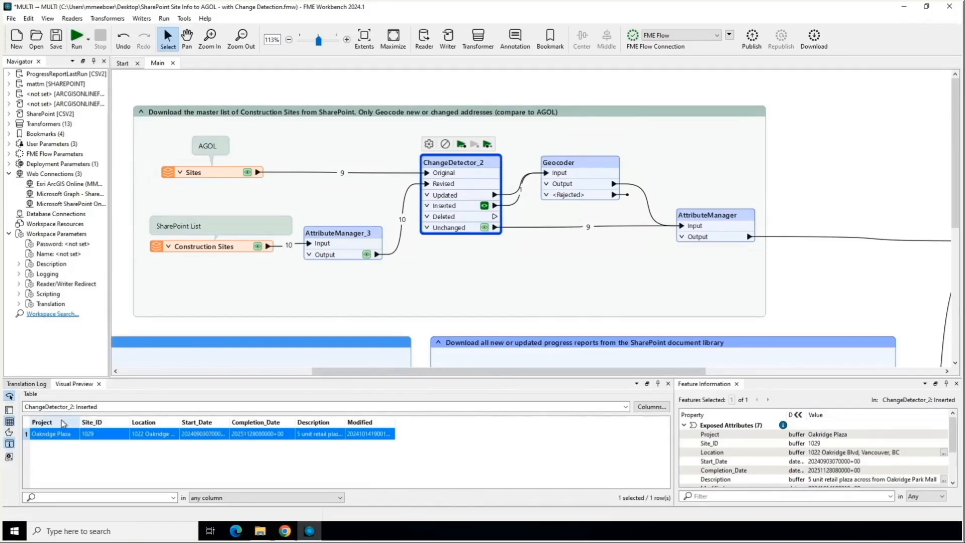
left_click(457, 313)
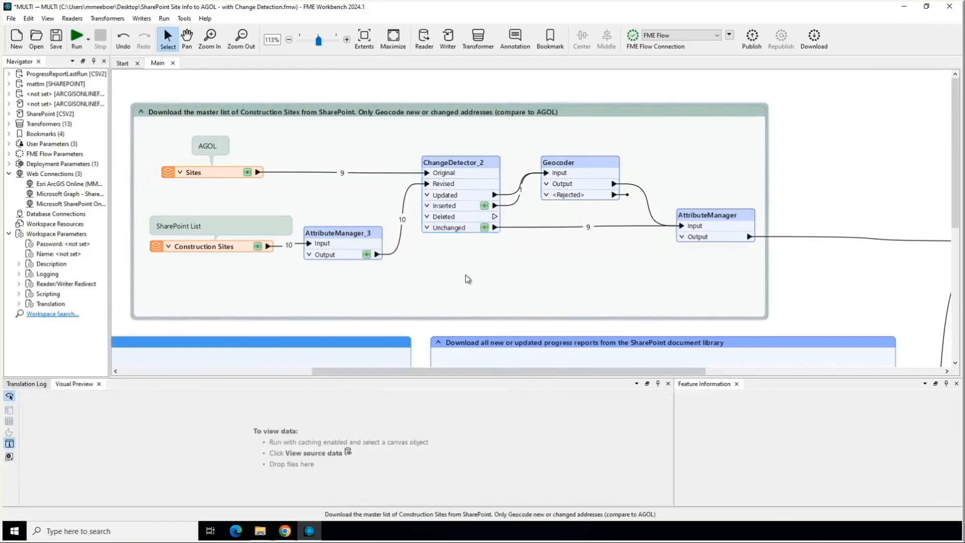
Review the account and action choices of the SharePointOnlineConnector in the "Get list of changed progress reports" section, keeping the action at List.
scroll(505, 328, "right", 10)
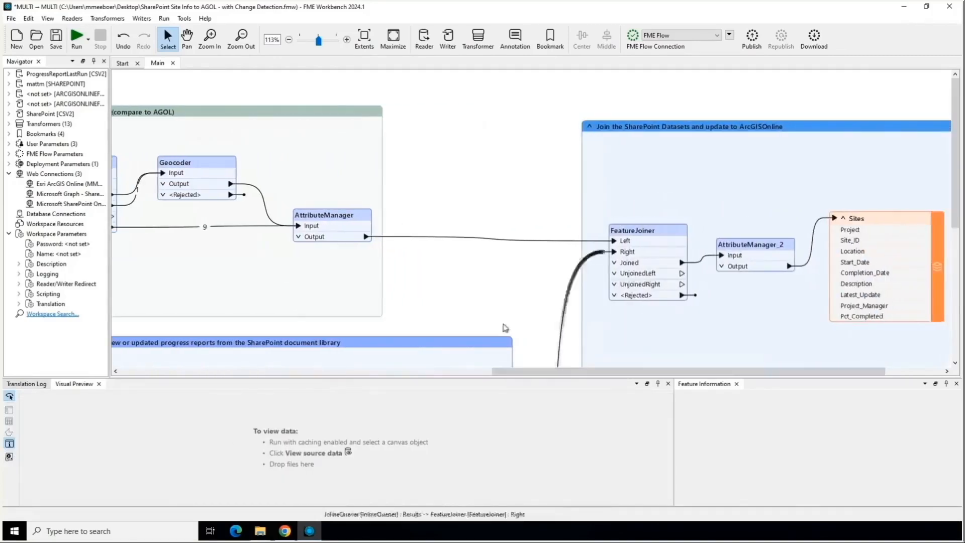
left_click(644, 210)
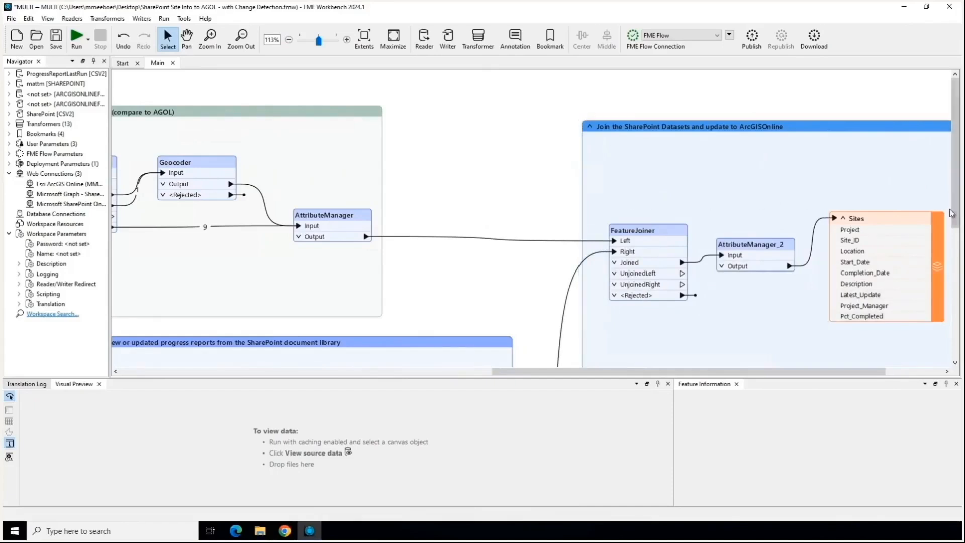
scroll(647, 300, "down", 3)
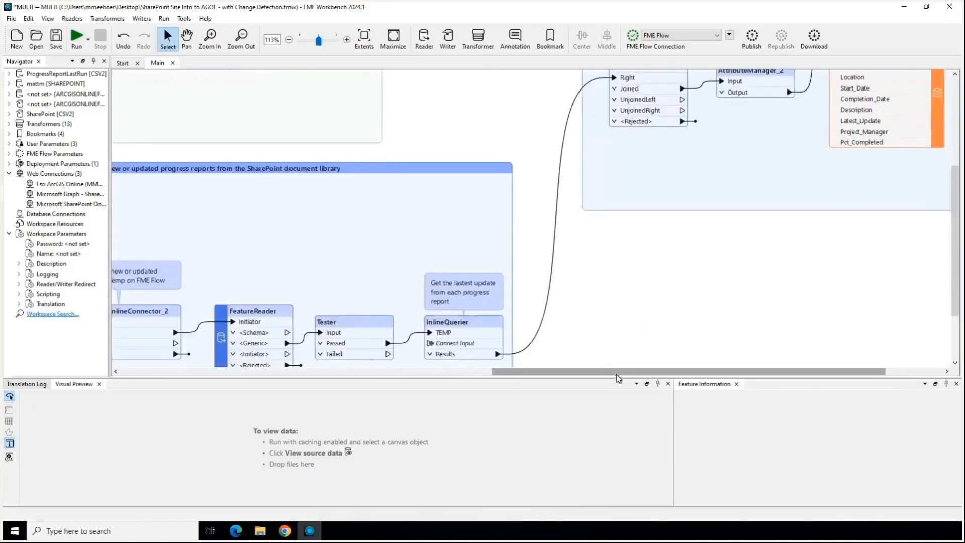
left_click_drag(595, 372, 248, 386)
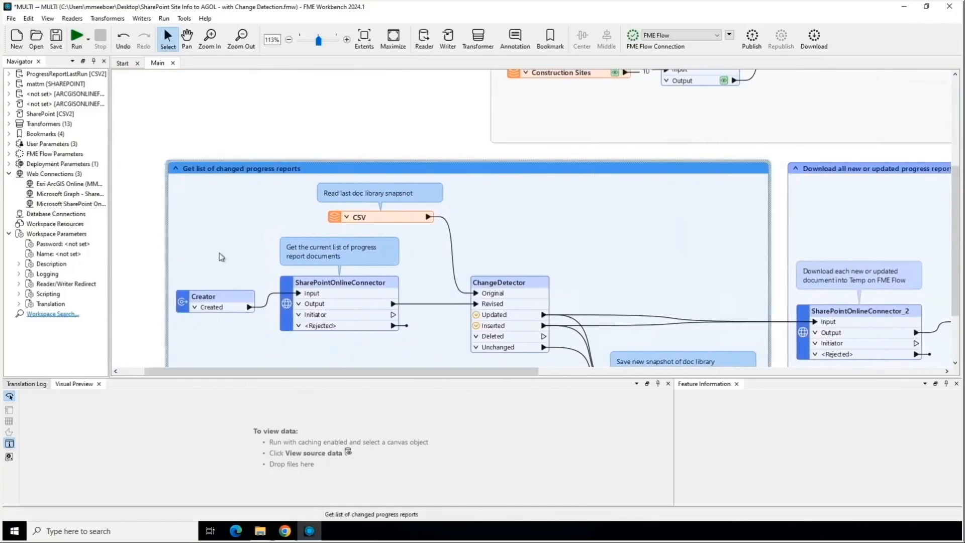
scroll(219, 255, "down", 3)
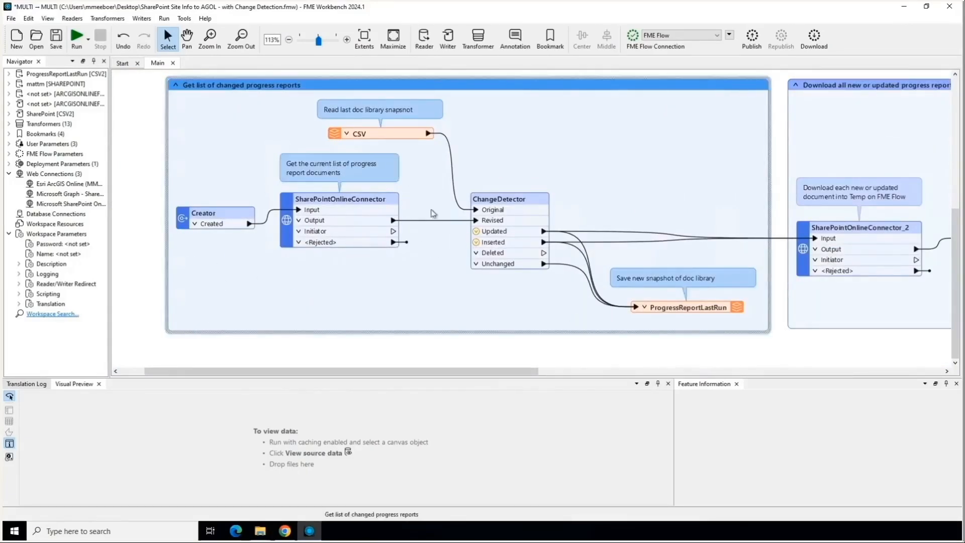
double_click(368, 198)
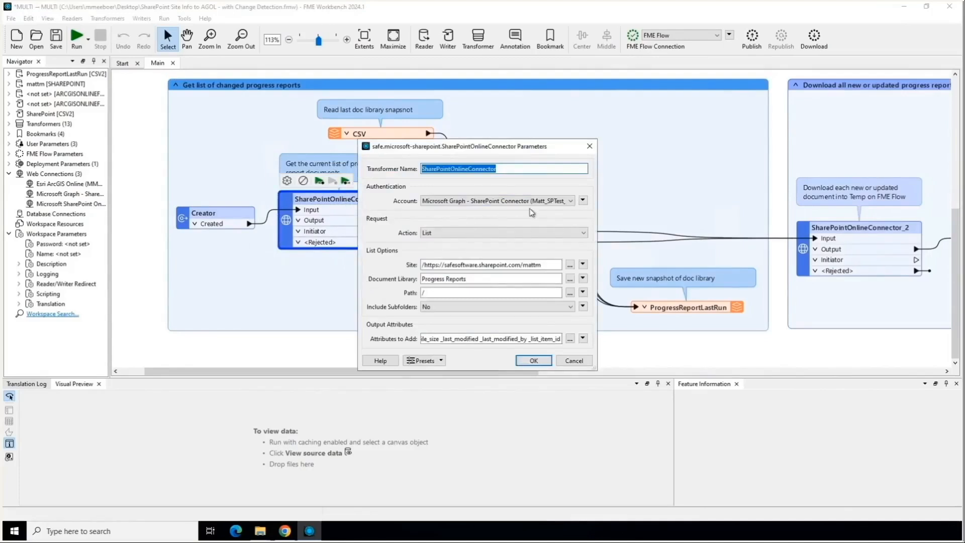
left_click(572, 201)
left_click(569, 201)
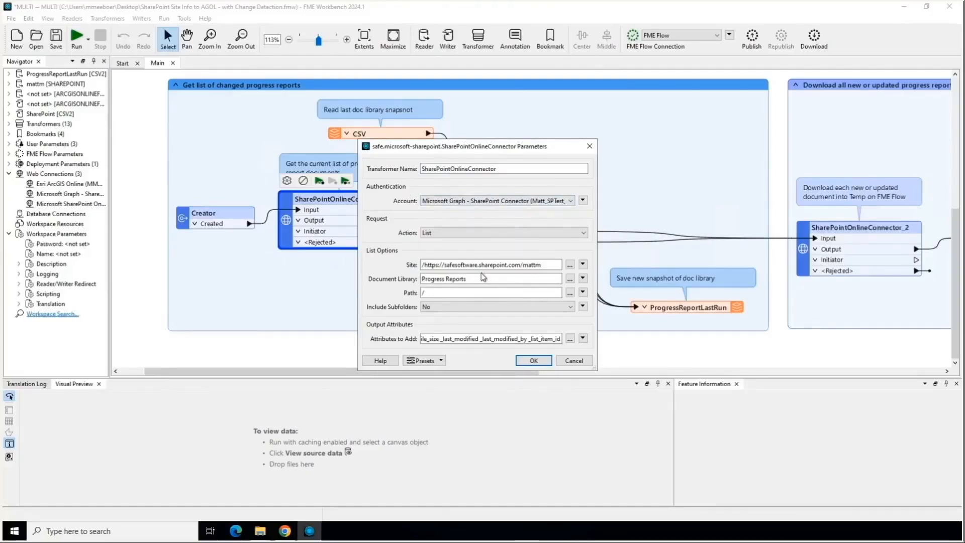
left_click(445, 230)
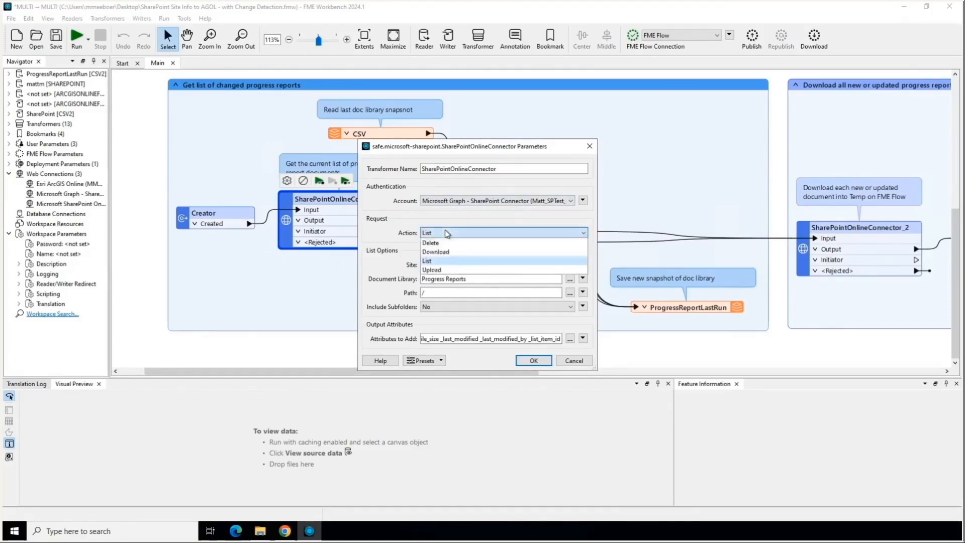
left_click(453, 261)
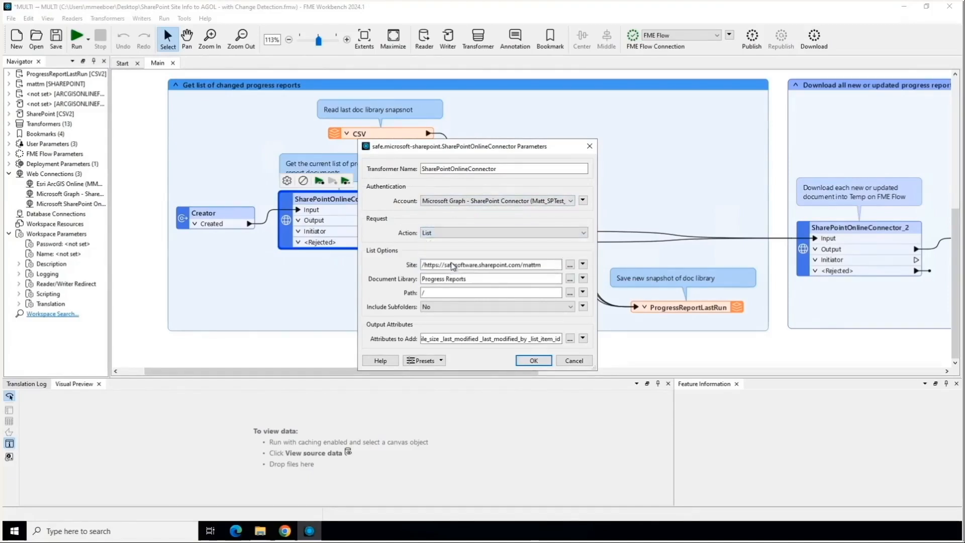
Review the output attributes the SharePointOnlineConnector adds, and close its parameters without saving.
left_click(570, 339)
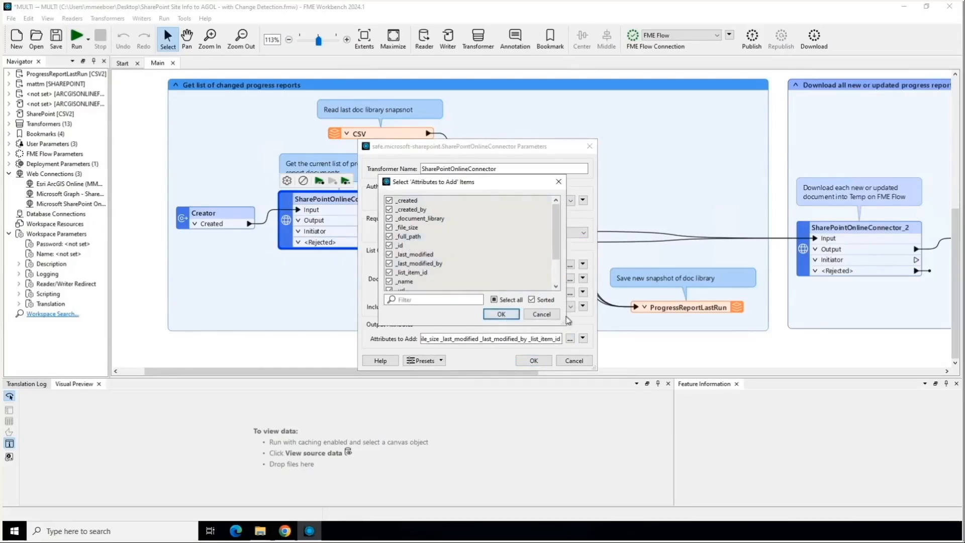
left_click(503, 316)
left_click(575, 362)
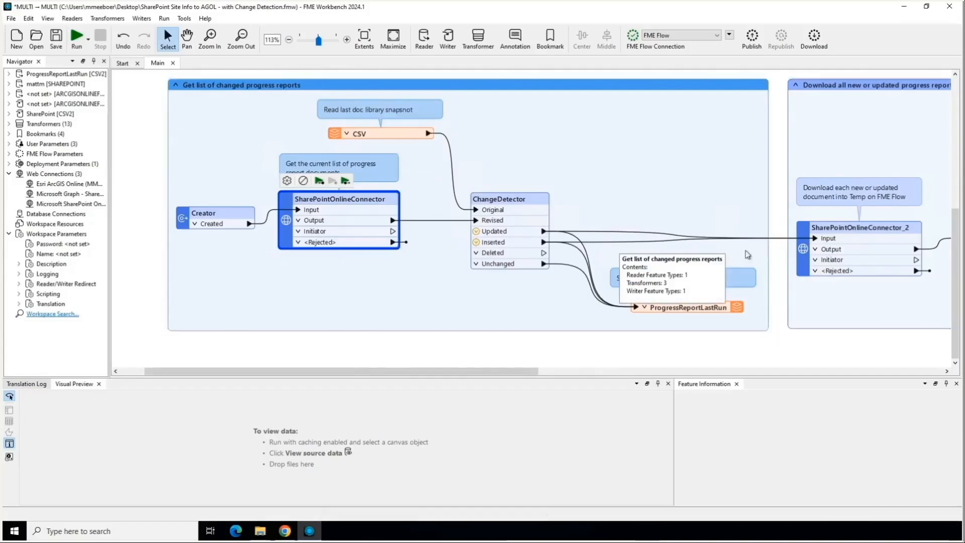
left_click(531, 287)
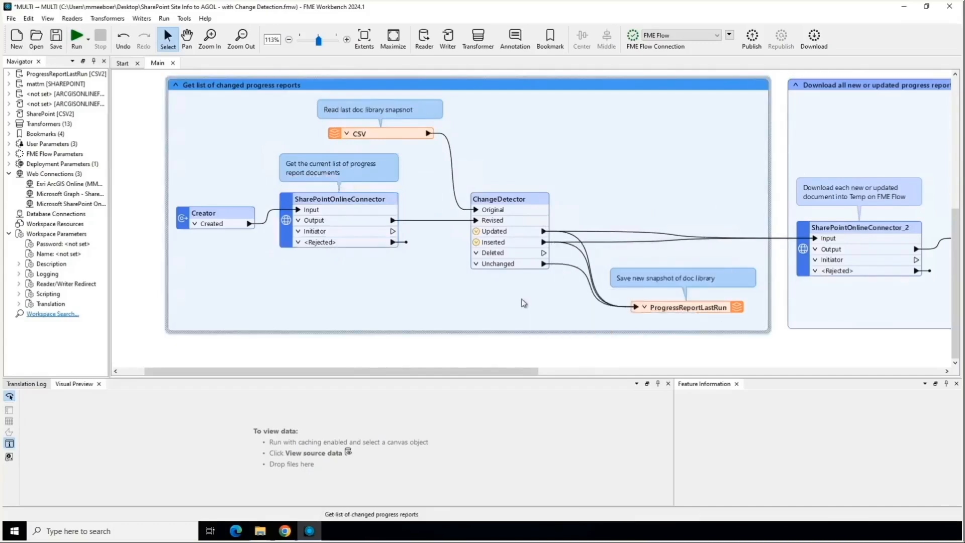
Check the shared-resource portion of the destination CSV folder for the ProgressReportLastRun writer, and close its settings without saving.
left_click(685, 307)
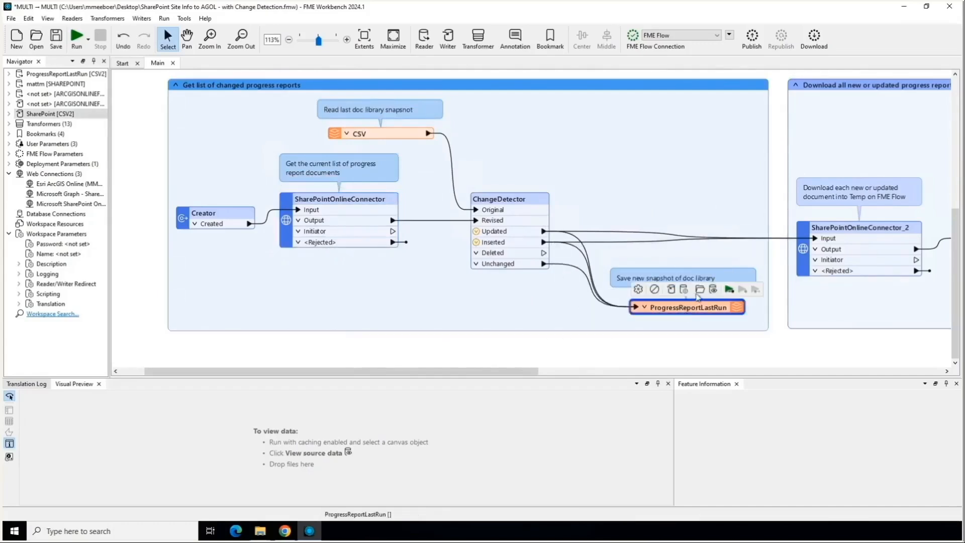
left_click(685, 291)
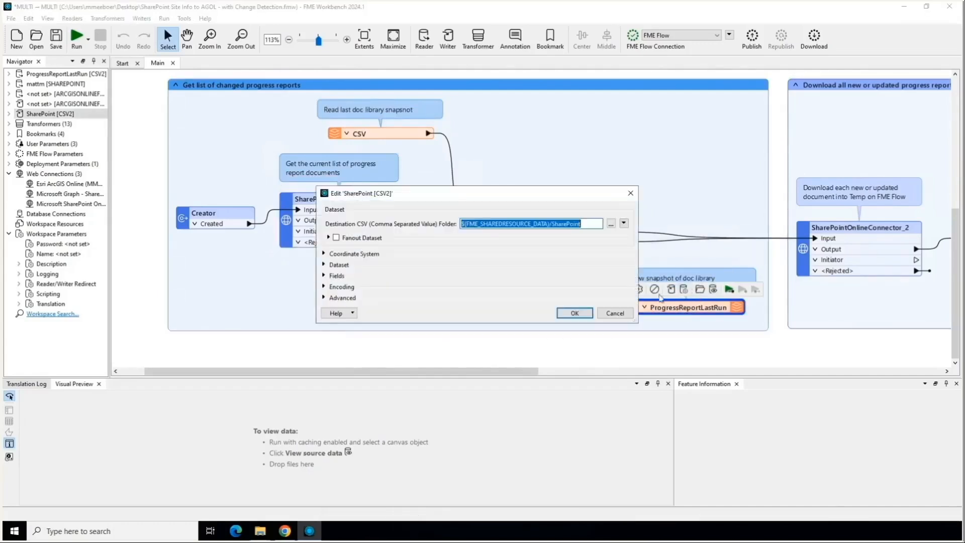
left_click(528, 229)
left_click_drag(550, 224, 446, 228)
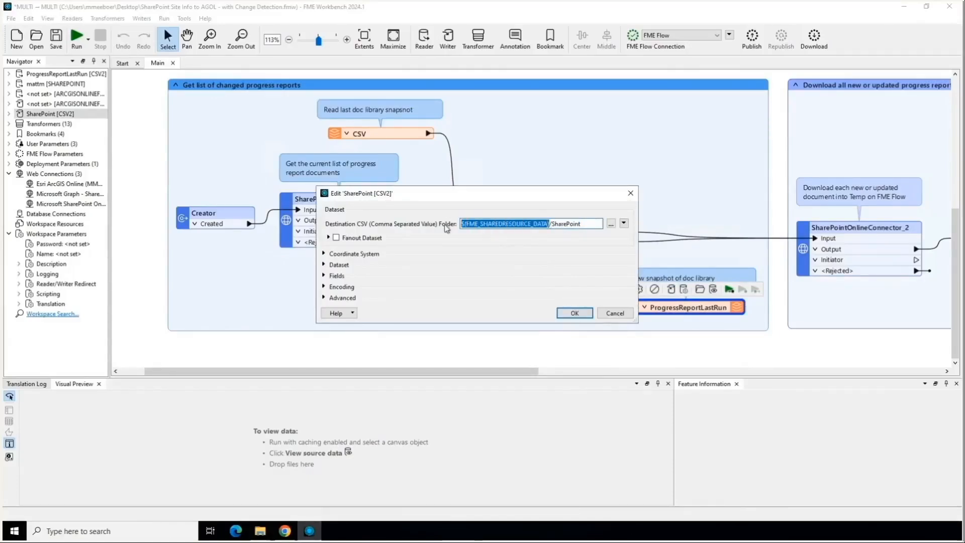
left_click(609, 313)
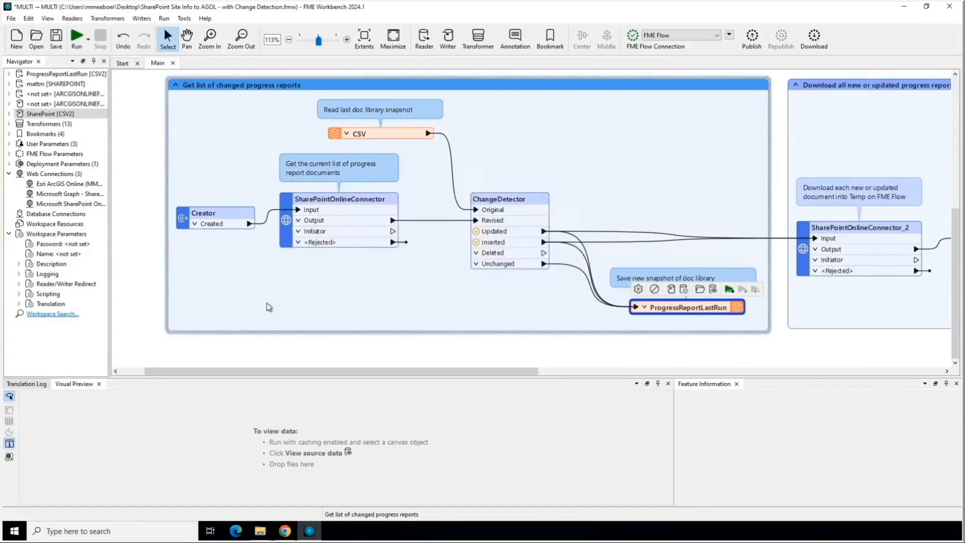
Run the workspace up to the ChangeDetector in "Get list of changed progress reports" and inspect its cached Unchanged features.
left_click(528, 199)
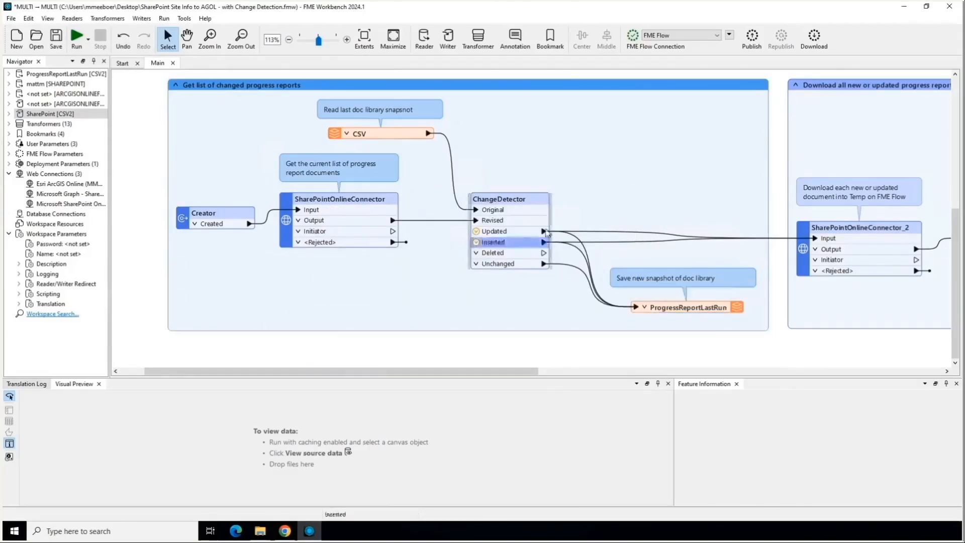
mouse_move(529, 198)
left_click(510, 180)
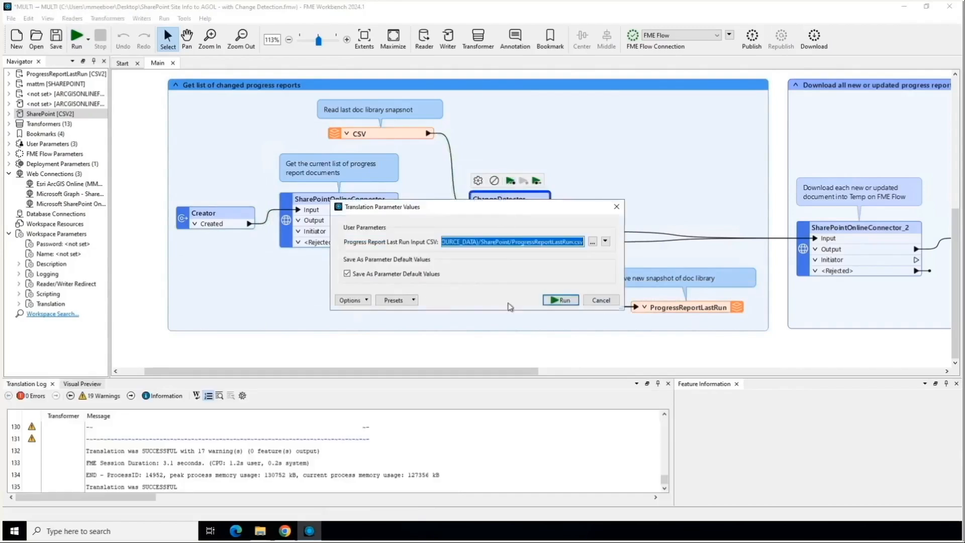
left_click(556, 300)
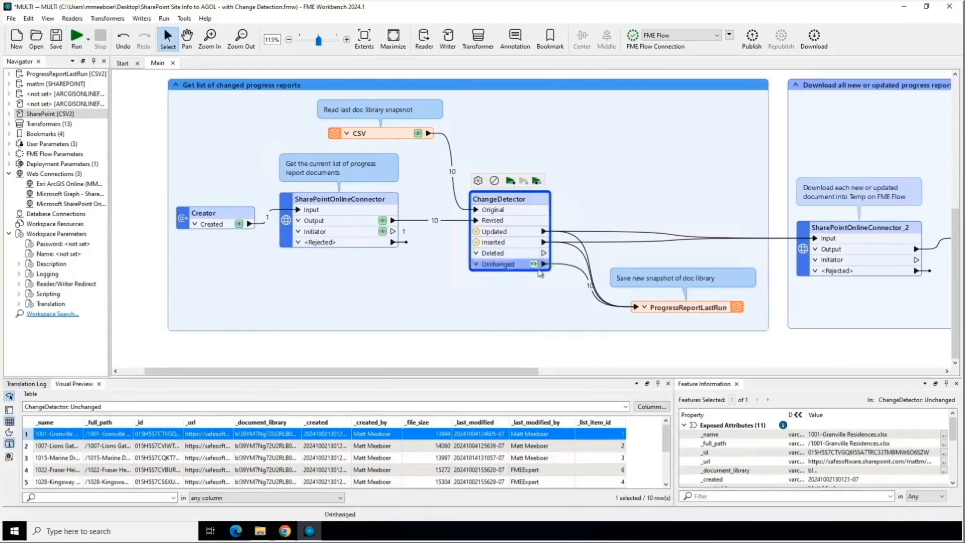
left_click(498, 293)
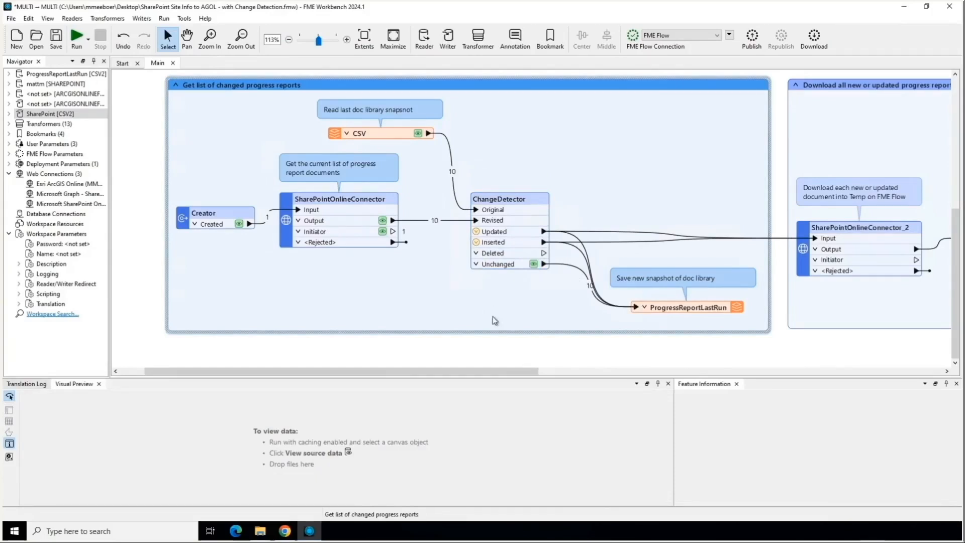
Review the download action and destination folder settings of SharePointOnlineConnector_2, and close its parameters without saving.
left_click_drag(466, 372, 584, 371)
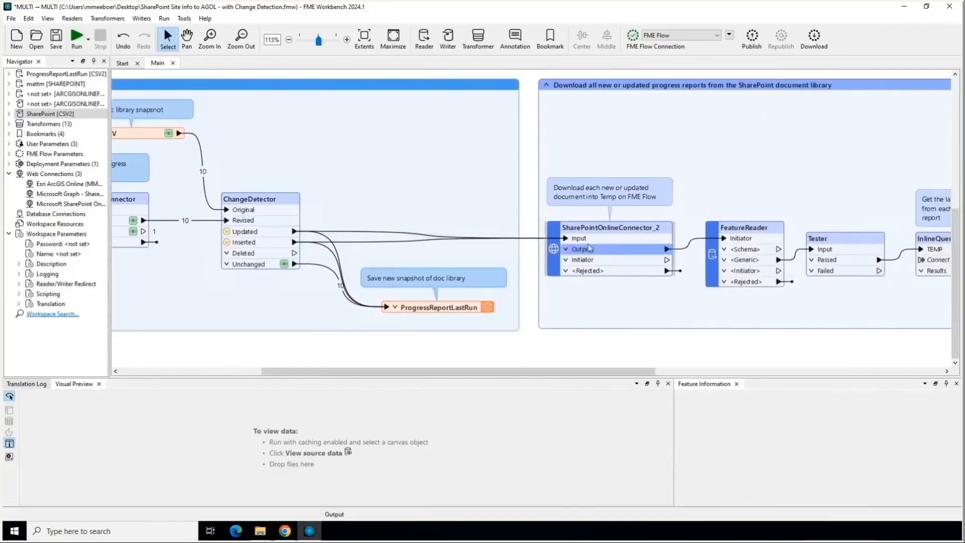
left_click(644, 229)
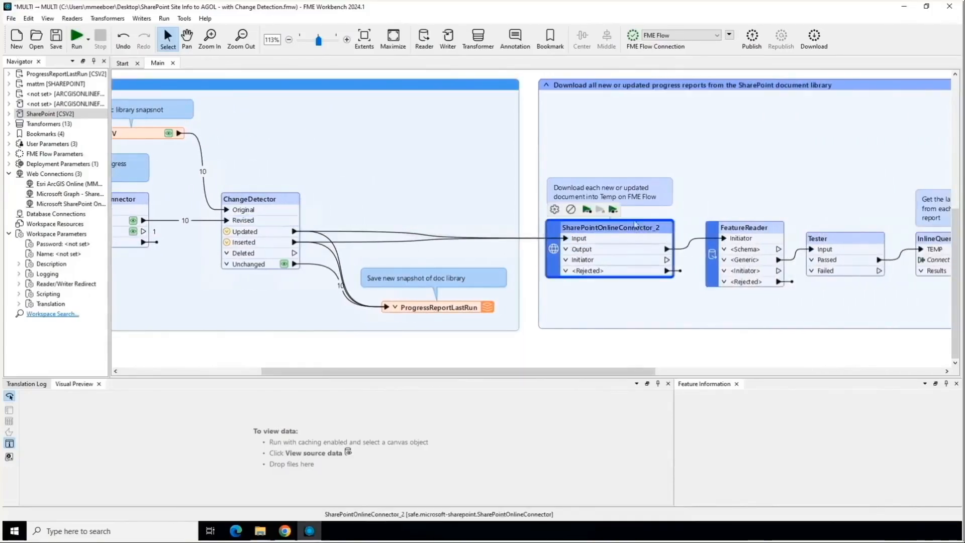
double_click(632, 225)
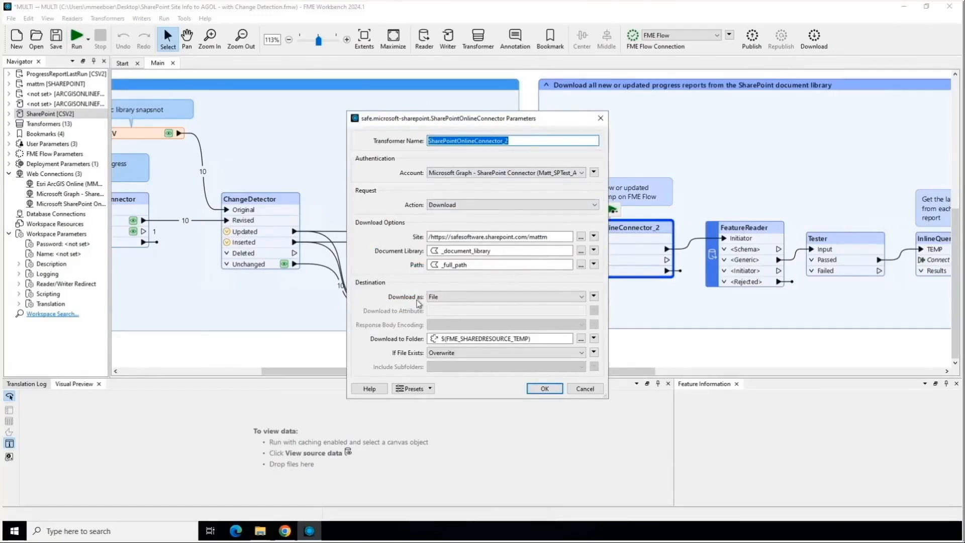
left_click(437, 339)
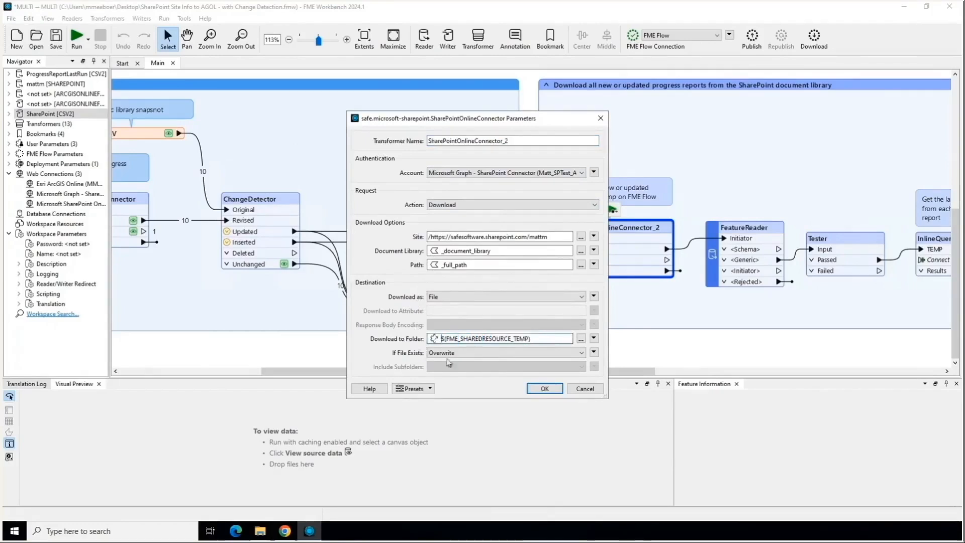
left_click(587, 391)
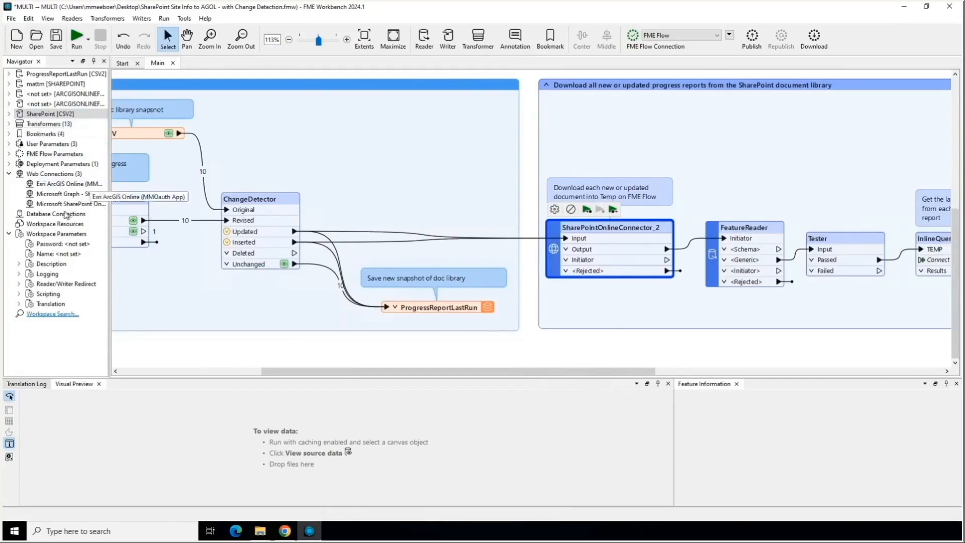
Expand the FME Flow Parameters and read the full paths of the shared data and temporary resource directories.
left_click(9, 154)
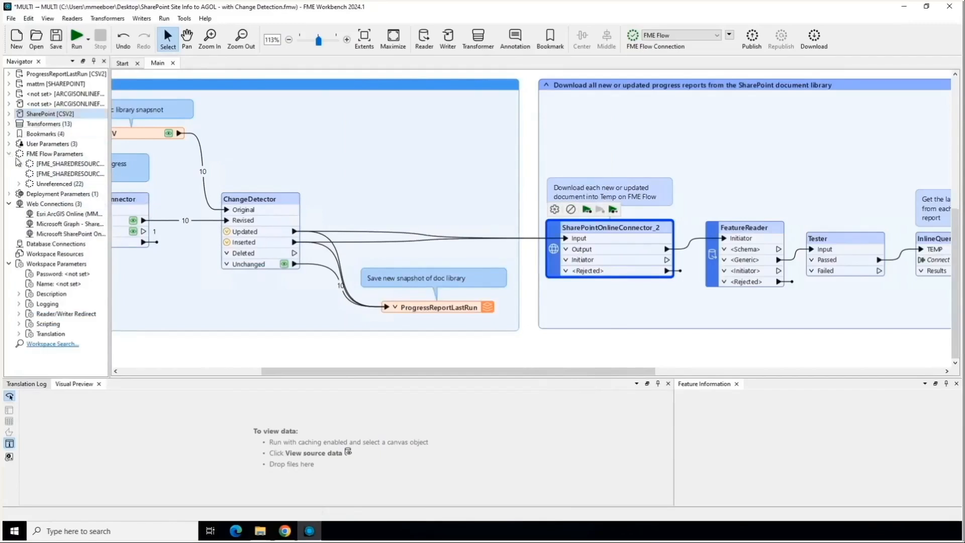
left_click_drag(111, 171, 296, 162)
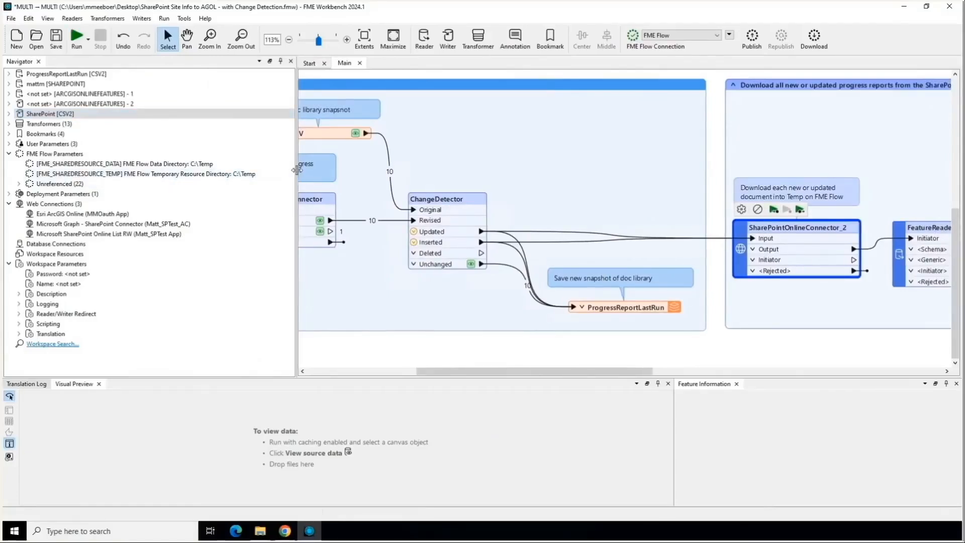
left_click_drag(297, 170, 123, 174)
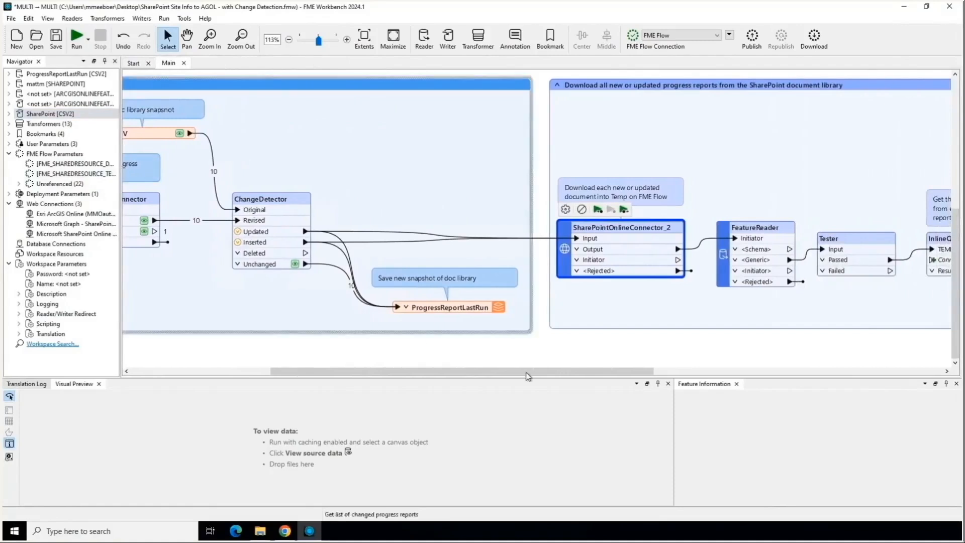
Review the Excel format and dataset settings of the FeatureReader that reads the downloaded progress reports, and close them without changes.
left_click_drag(543, 372, 697, 372)
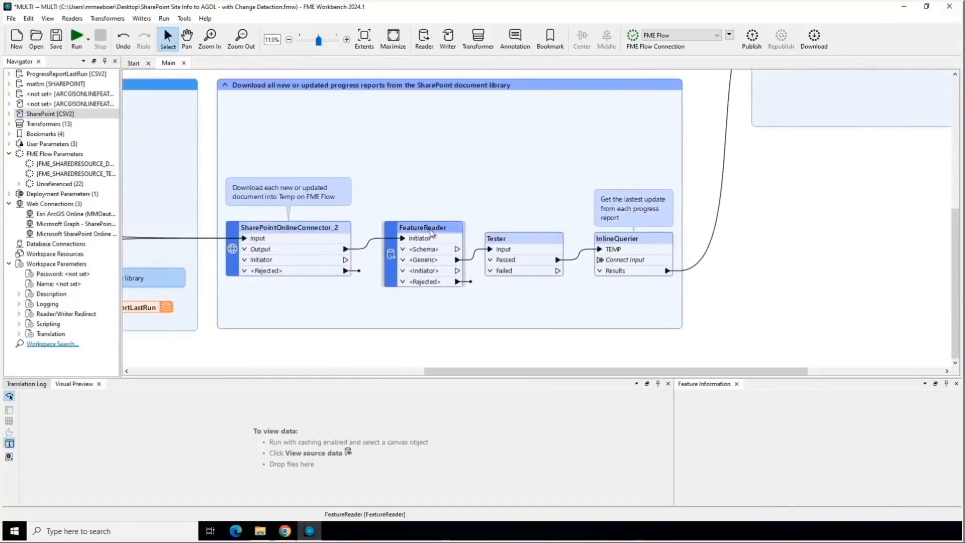
left_click(430, 229)
double_click(431, 229)
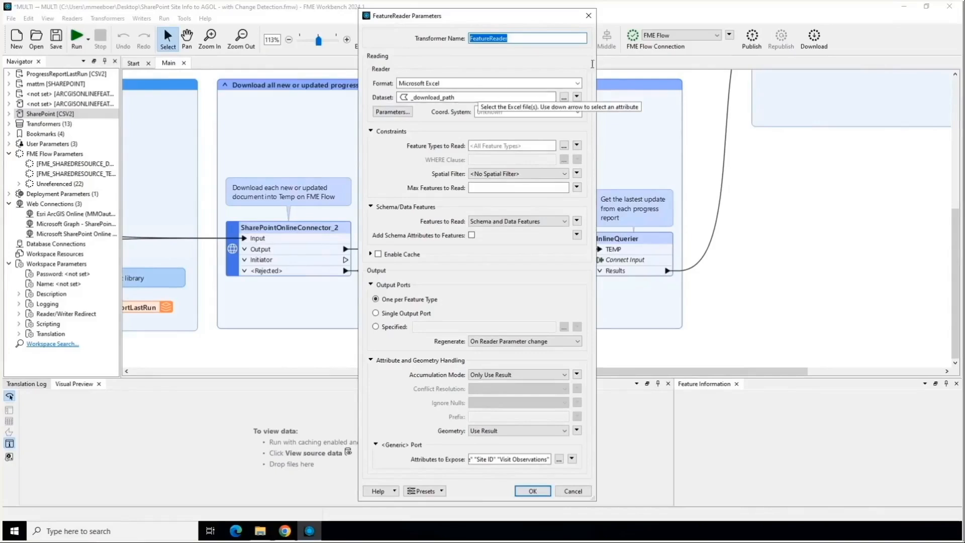
left_click(589, 15)
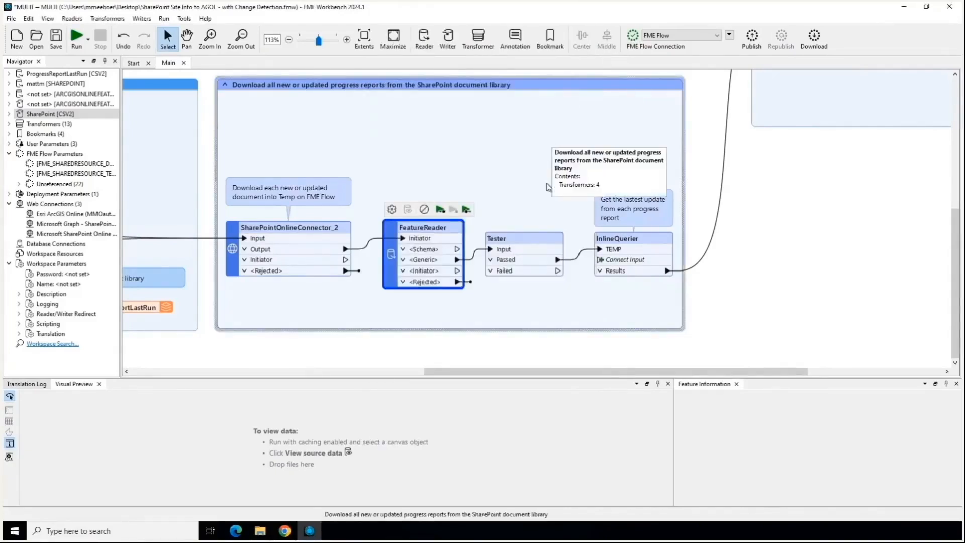
Check the Site ID test clause in the Tester after the FeatureReader, and close its parameters without changes.
left_click(527, 237)
double_click(527, 237)
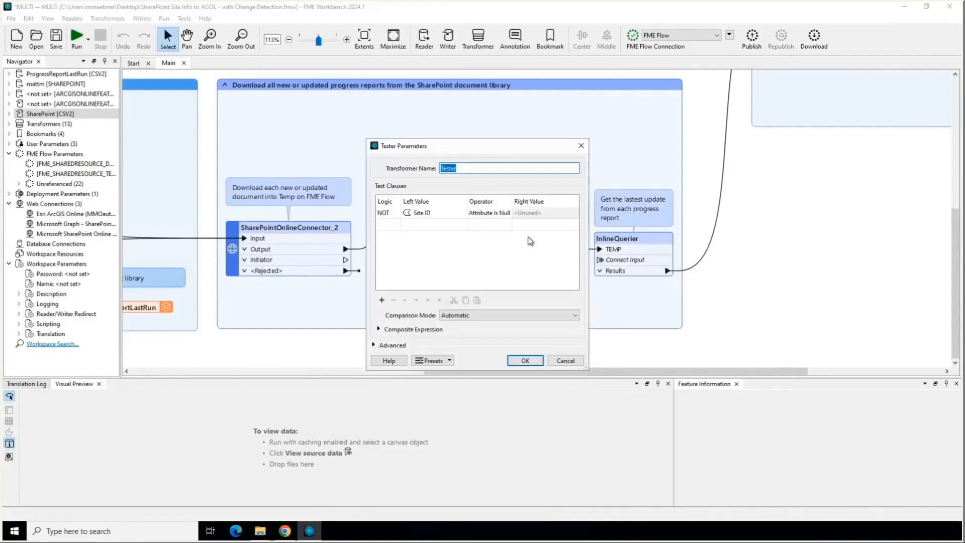
key("Escape")
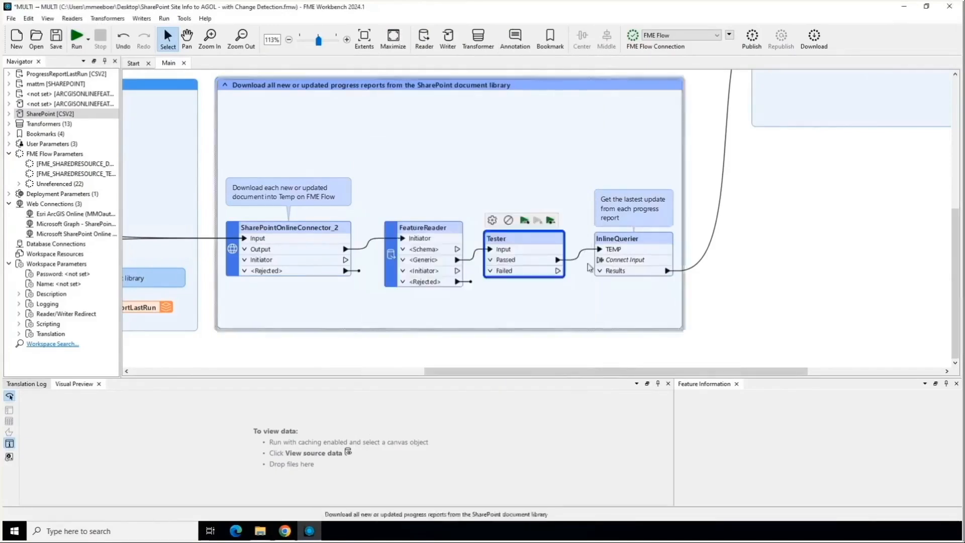
Examine how the InlineQuerier's SQL query picks the latest date per Site ID, and cancel out of the query and parameters.
double_click(654, 239)
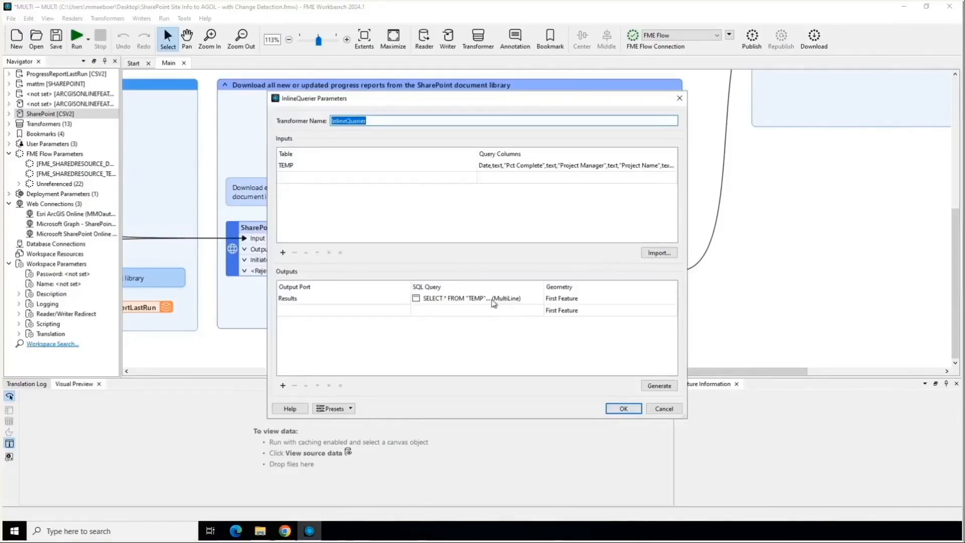
double_click(494, 300)
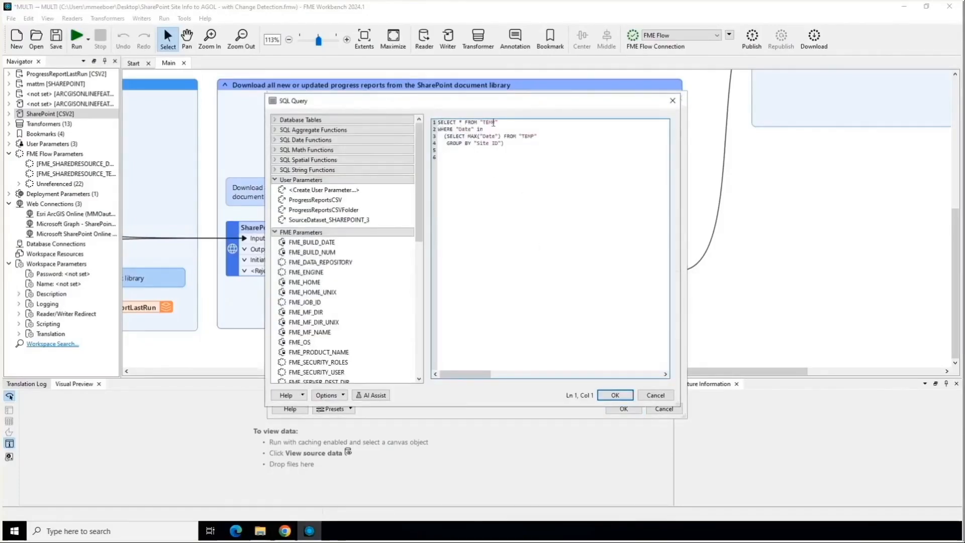
left_click_drag(446, 136, 503, 148)
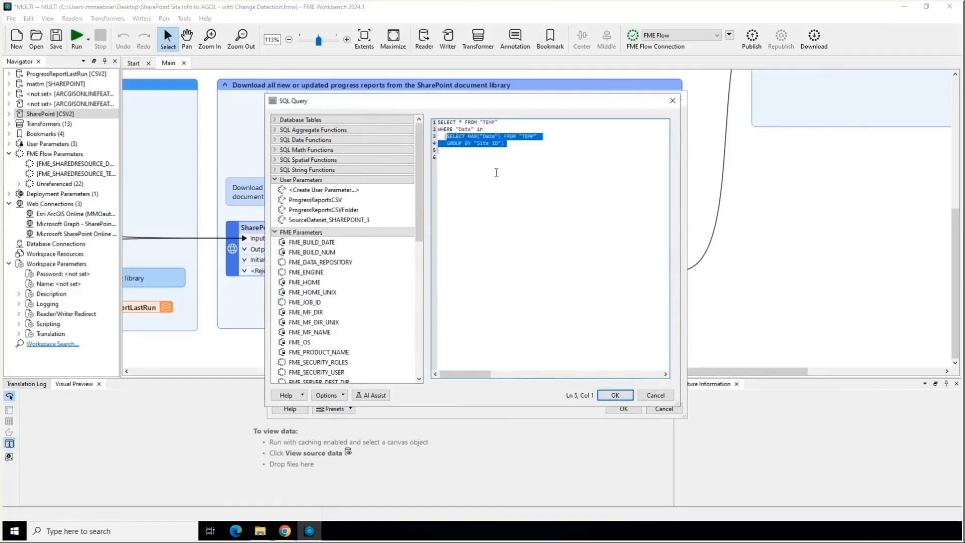
left_click_drag(452, 124, 486, 131)
left_click(483, 130)
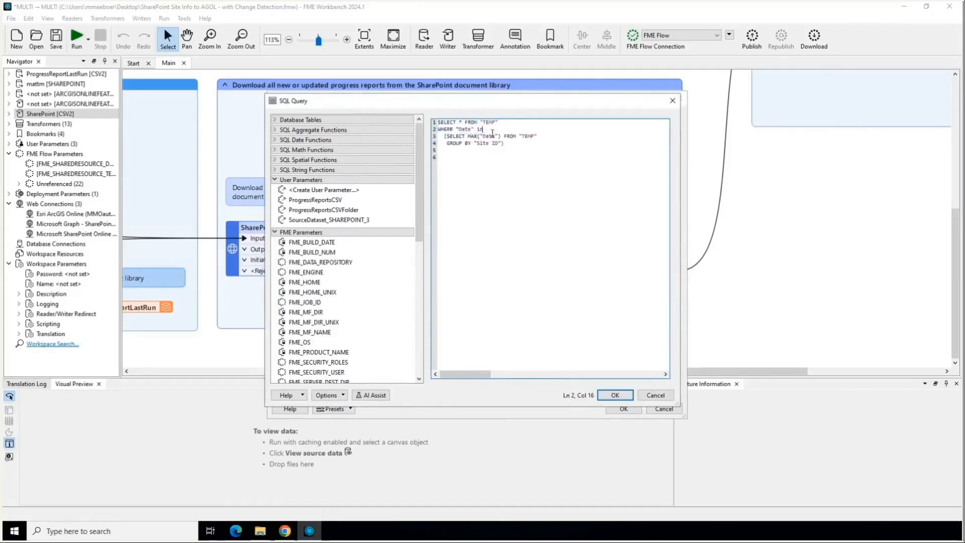
left_click(659, 397)
left_click(664, 409)
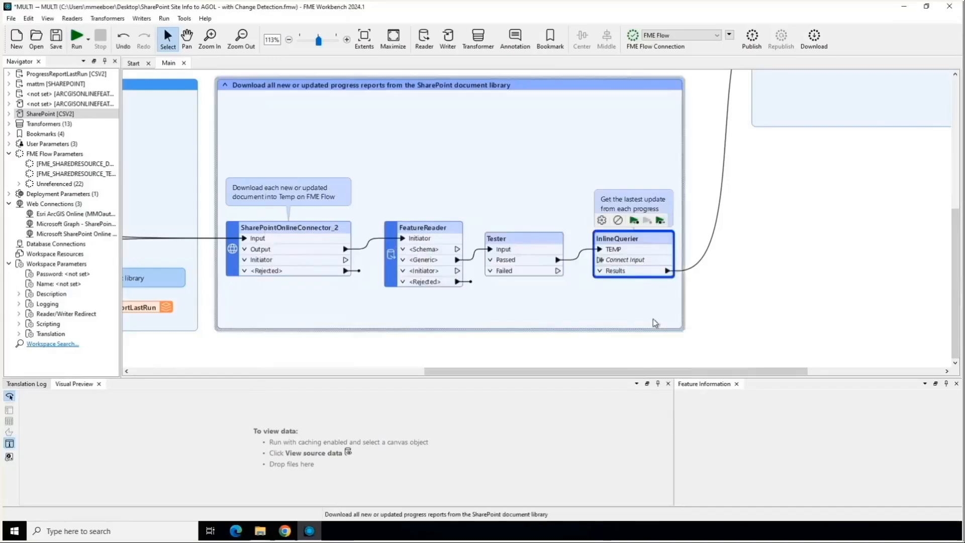
Follow the InlineQuerier output to the section that joins the SharePoint datasets and updates ArcGIS Online, and return to the InlineQuerier.
left_click_drag(610, 372, 714, 373)
scroll(631, 276, "up", 5)
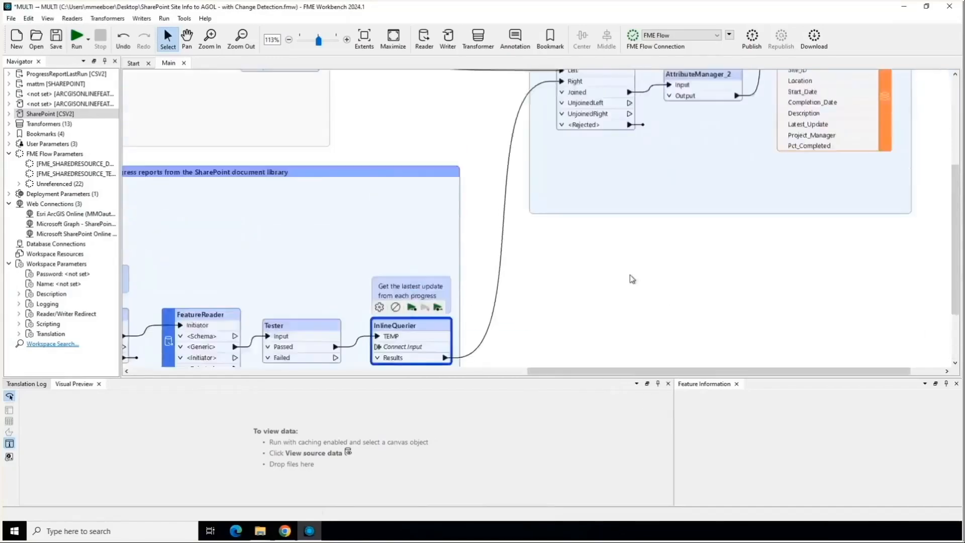
left_click(599, 283)
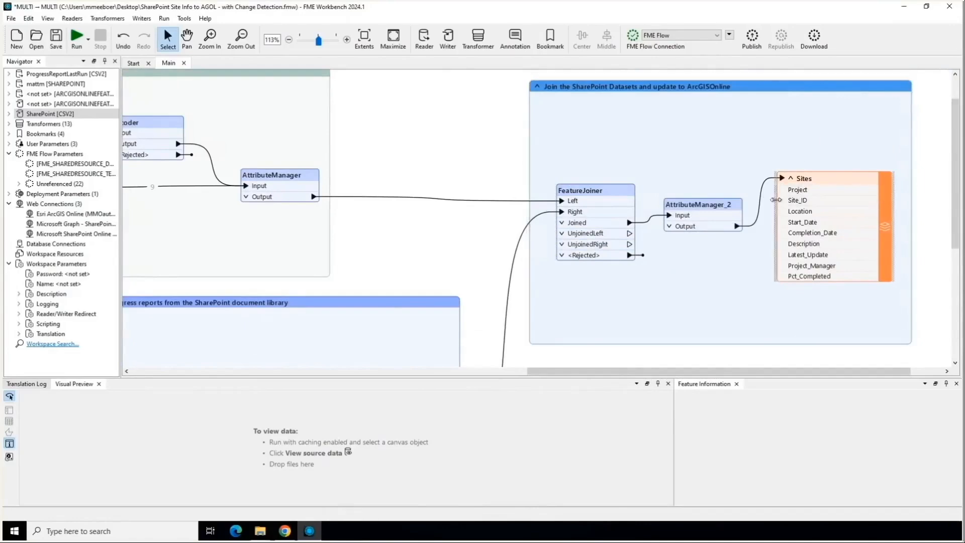
left_click(415, 281)
scroll(415, 282, "down", 4)
left_click(410, 283)
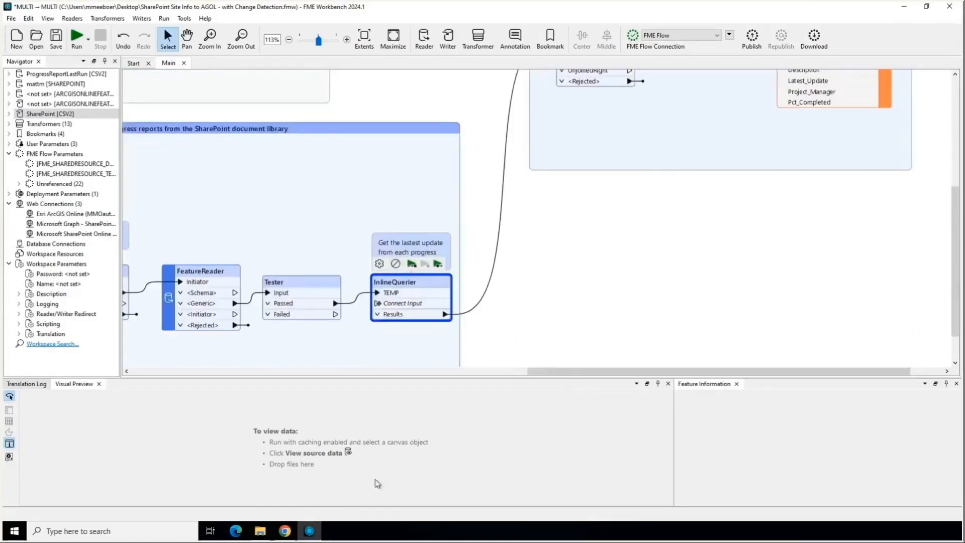
Switch to 1001-Granville Residences.xlsx in Chrome, copy row 4's site ID, project name and manager to row 5, and enter the date 10/16/2024.
left_click(283, 535)
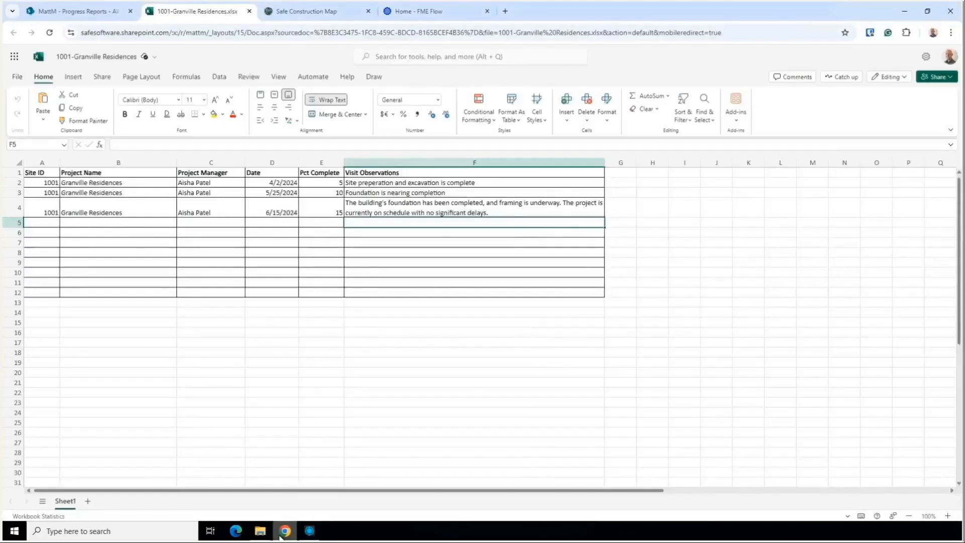
left_click(201, 209)
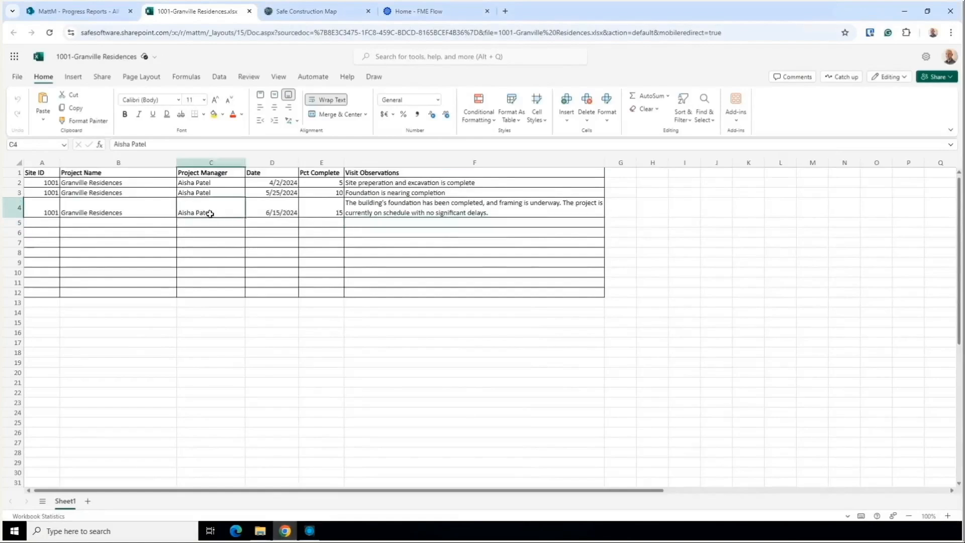
left_click_drag(215, 209, 47, 225)
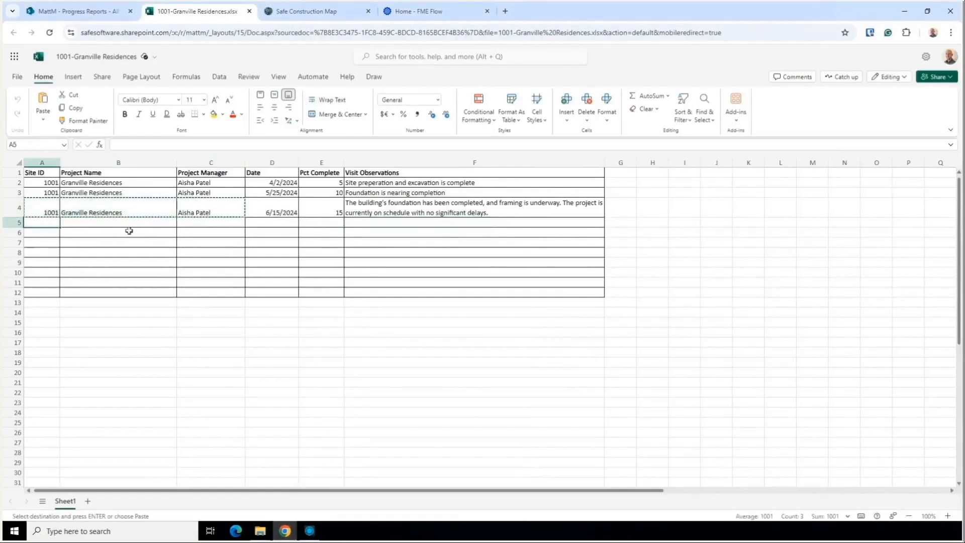
left_click(265, 222)
left_click(354, 289)
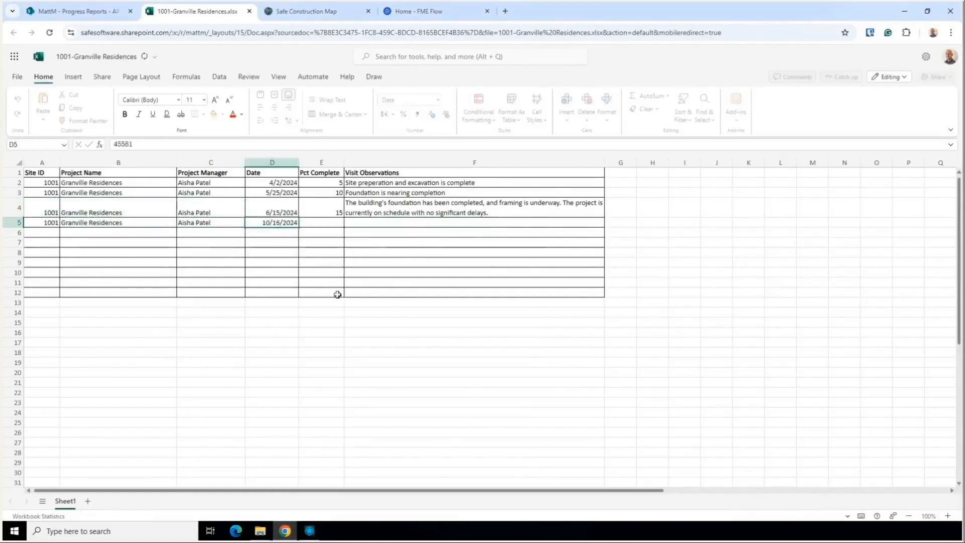
Set the Pct Complete value of the new row 5 entry to 30.
left_click(329, 221)
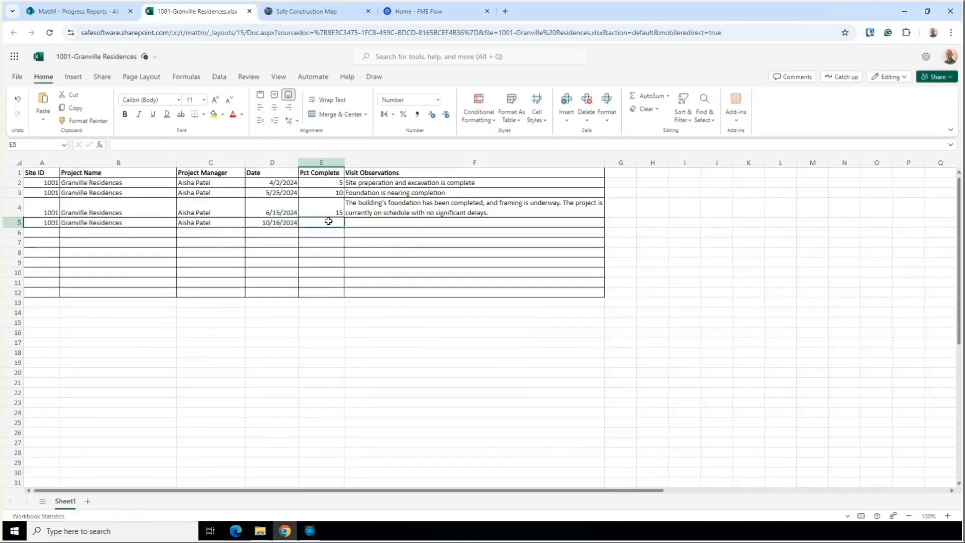
type("30")
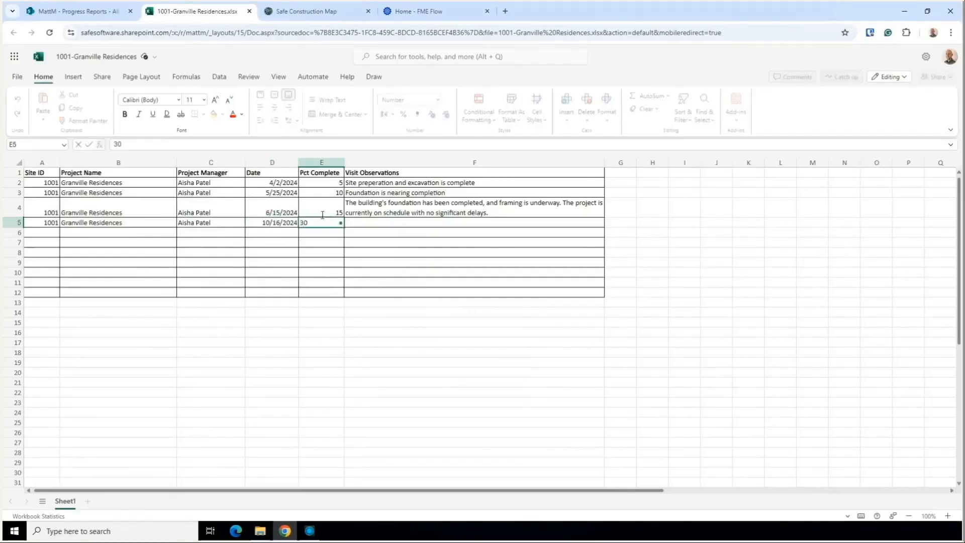
key("Tab")
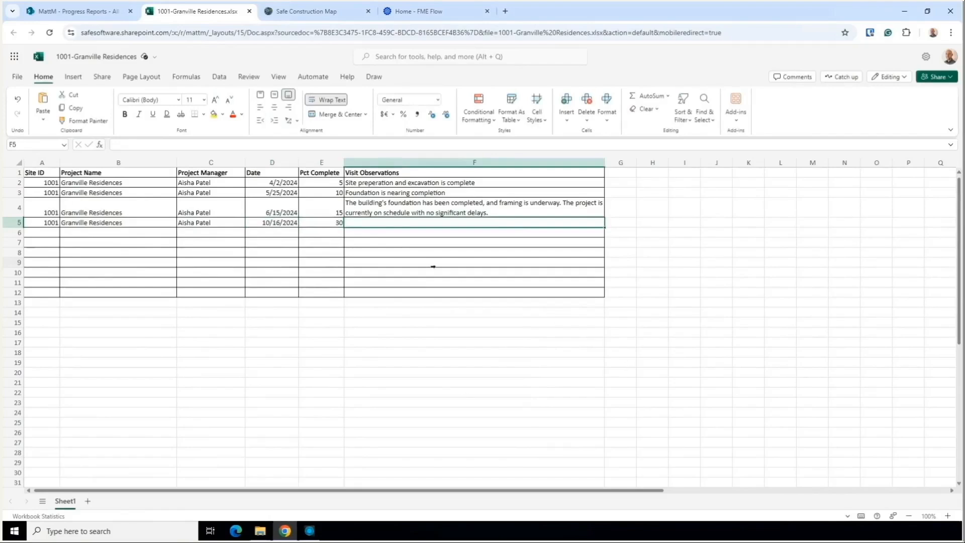
Enter "Framing is complete. Roof is nearing completion. Windows will be arriving next week." as row 5's Visit Observations, and return to FME Workbench.
double_click(362, 222)
type("Framing is complete. Roof is nearing completion. Windows will be arriving next week.")
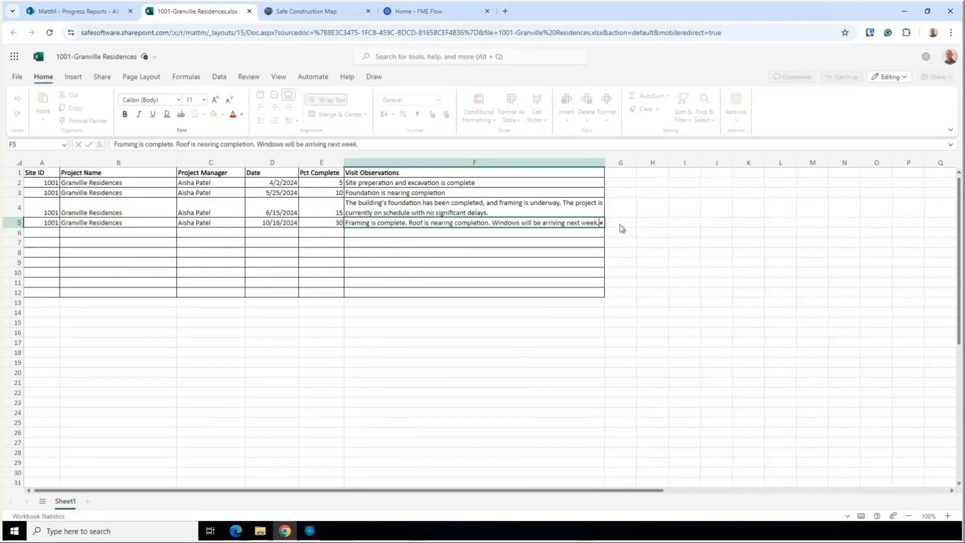
left_click_drag(620, 227, 641, 226)
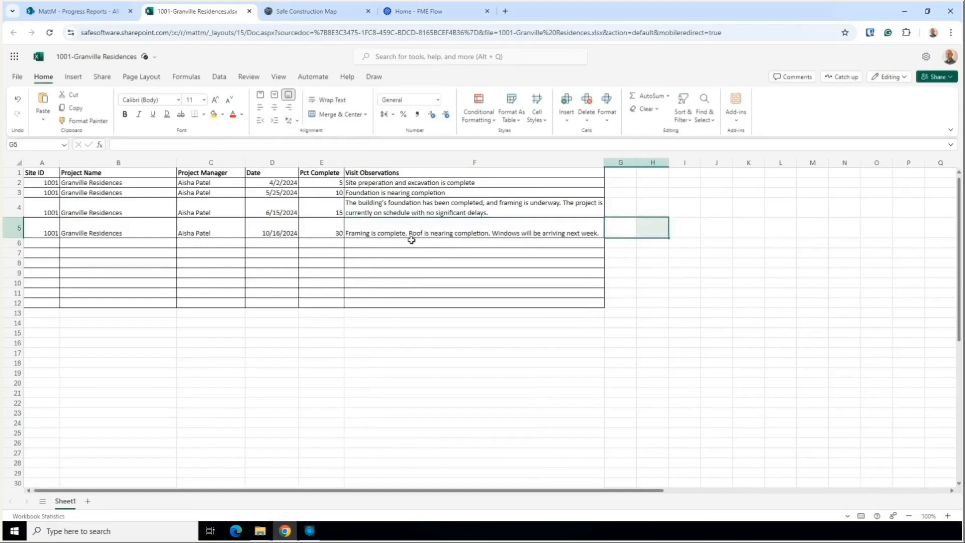
left_click(310, 530)
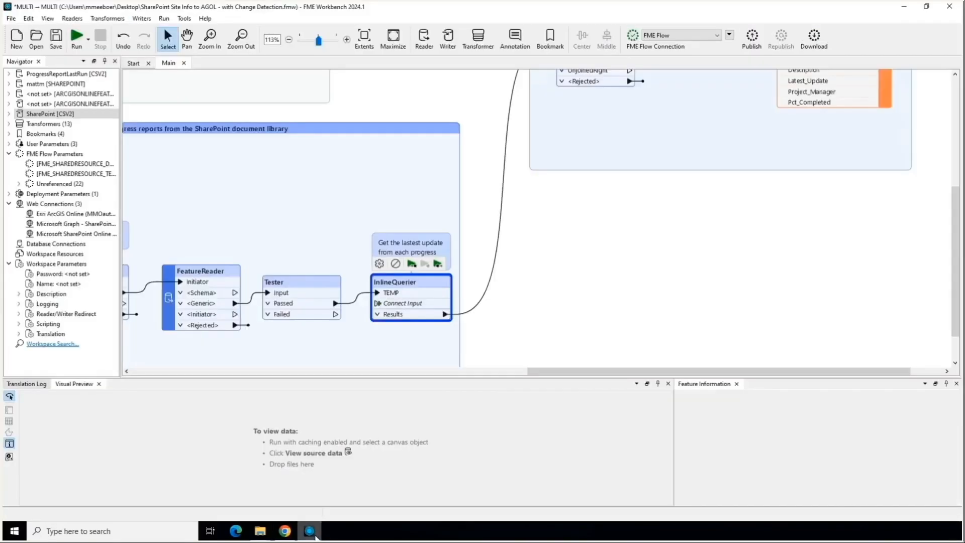
Run the workspace up to the InlineQuerier and inspect the Tester's Passed features, selecting the record dated 20241016.
left_click(729, 264)
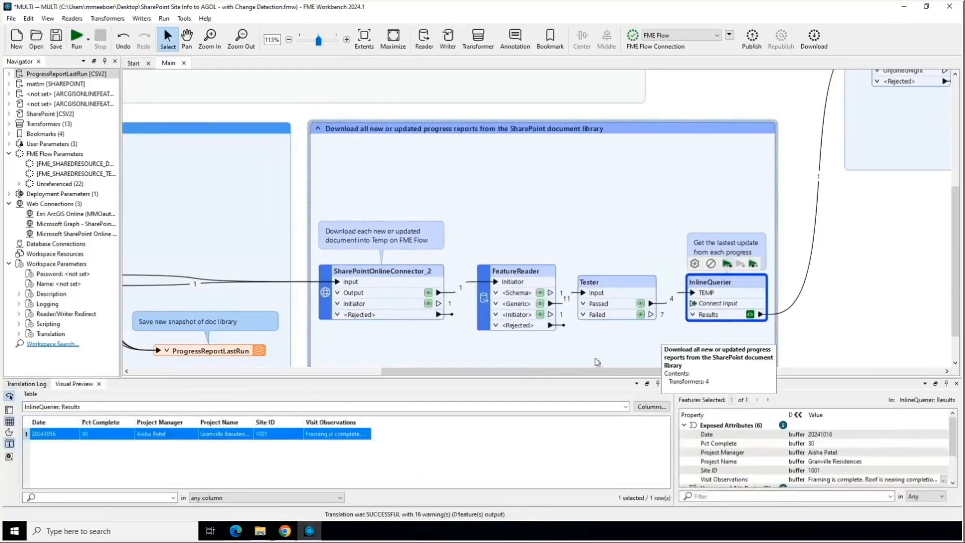
left_click_drag(583, 372, 638, 374)
left_click(522, 303)
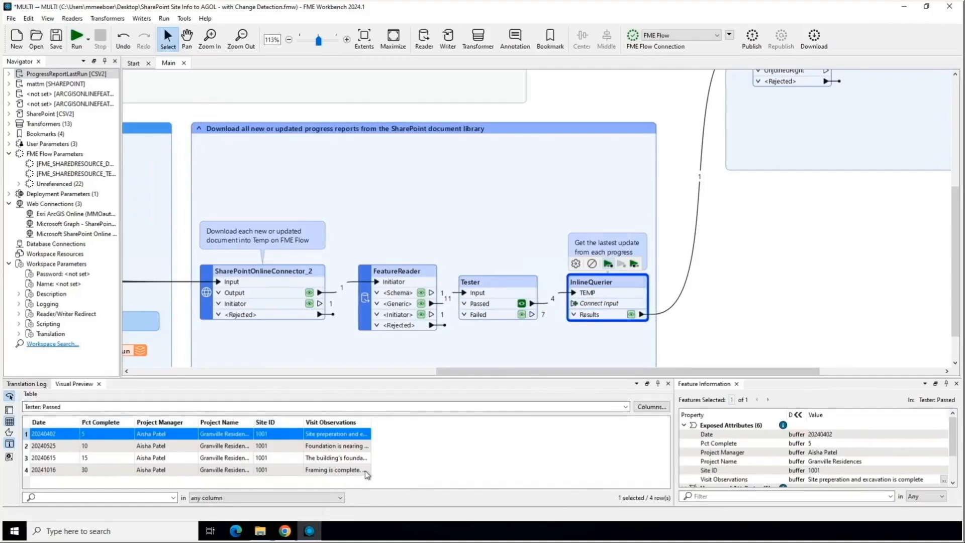
left_click(57, 470)
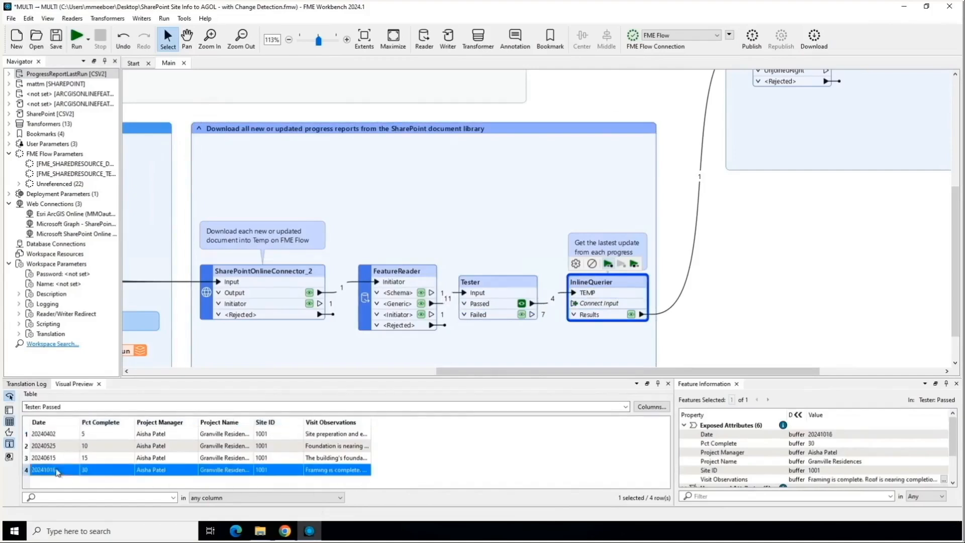
Inspect the InlineQuerier results with the Visit Observations column widened, and follow its connection to the FeatureJoiner and Sites writer.
left_click(632, 315)
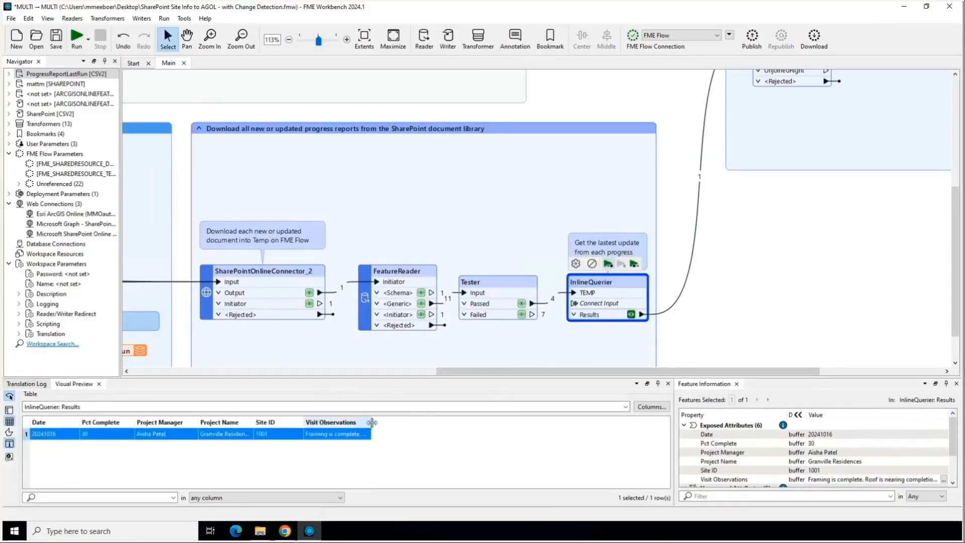
left_click_drag(371, 421, 513, 422)
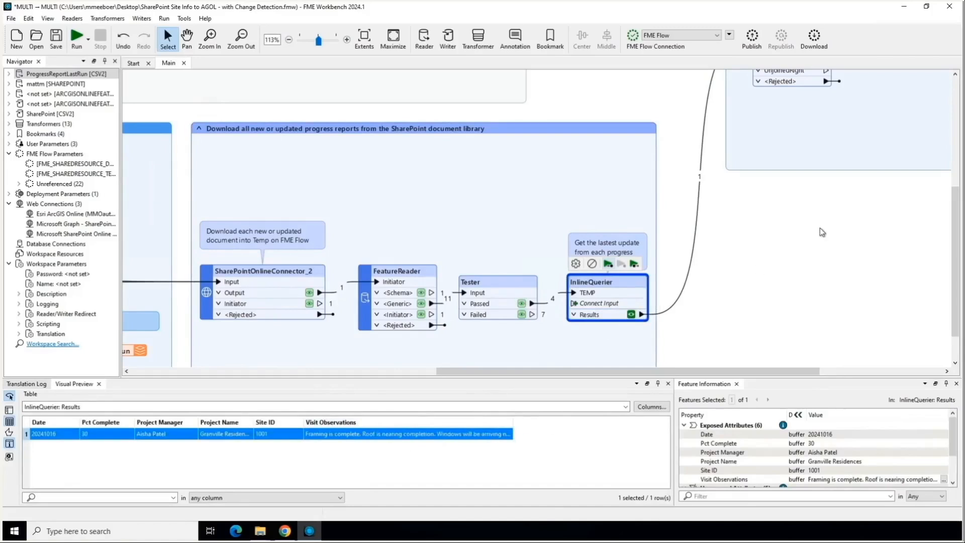
scroll(821, 233, "up", 3)
left_click_drag(710, 372, 841, 372)
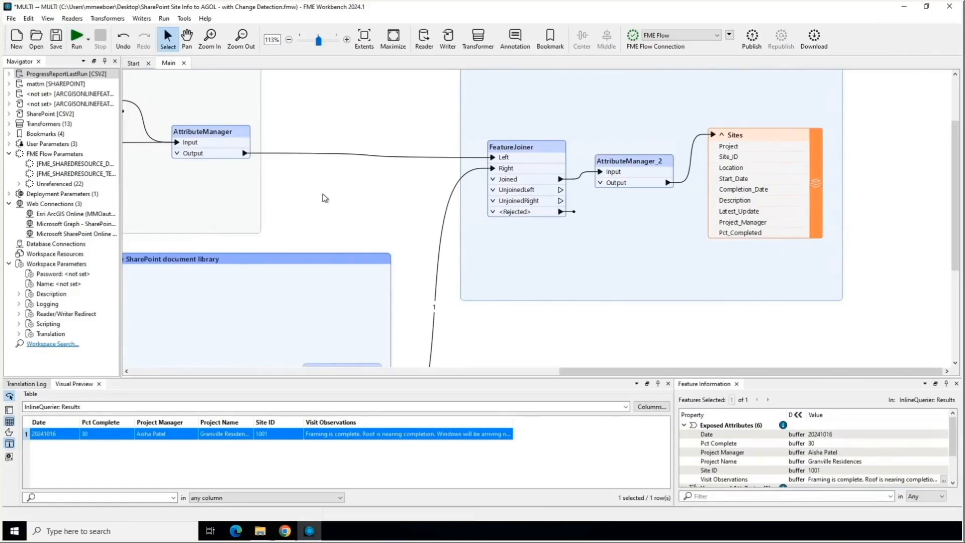
Start publishing the workspace to the SharePoint repository on FME Flow, adding "demo" to the workspace name.
left_click(759, 40)
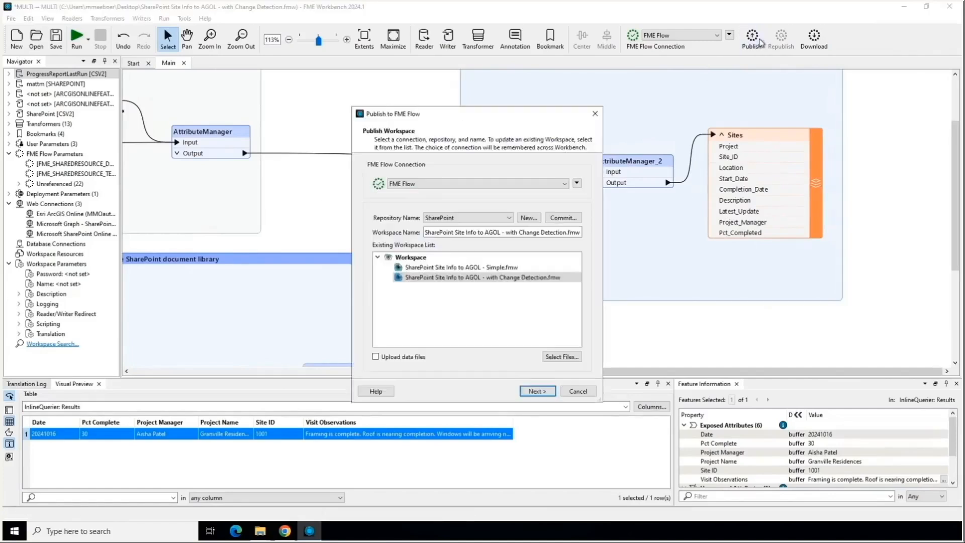
left_click(568, 233)
left_click(567, 233)
type("demo")
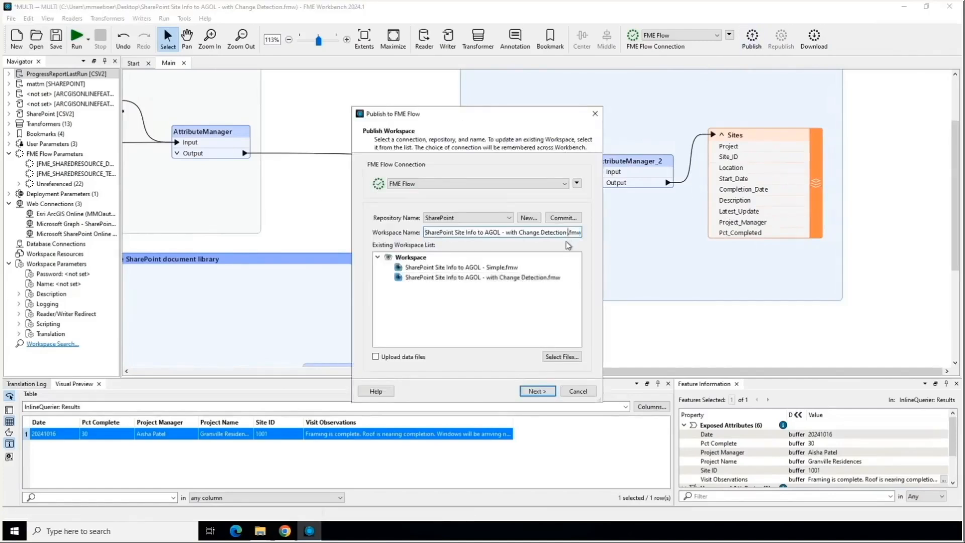
left_click(537, 391)
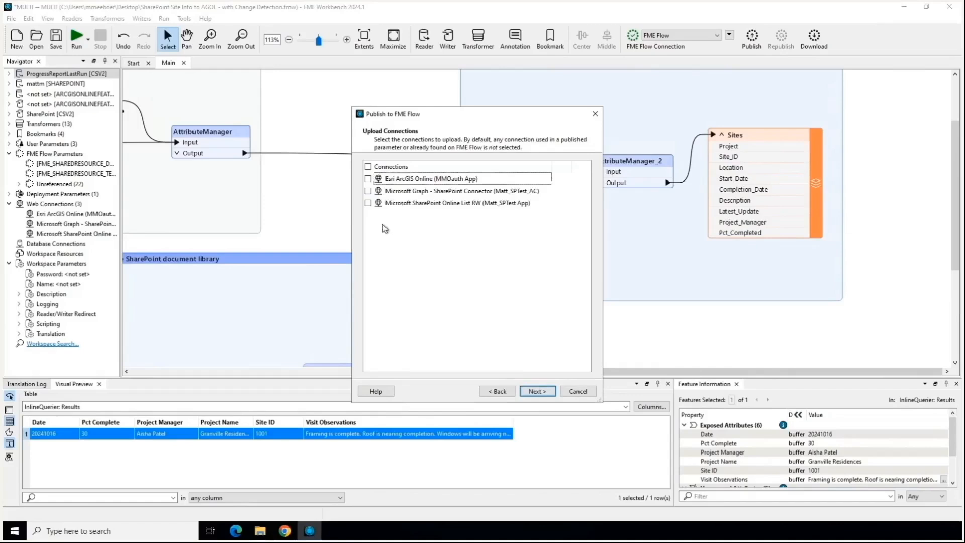
Mark the Esri ArcGIS Online, Microsoft Graph and SharePoint Online List web connections for upload, and clear all three again.
left_click(368, 179)
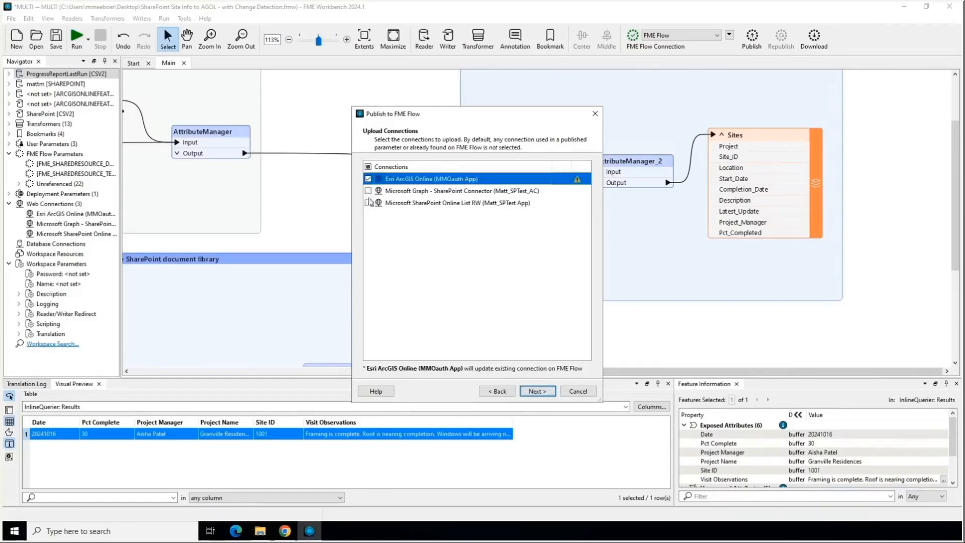
left_click(368, 190)
left_click(368, 203)
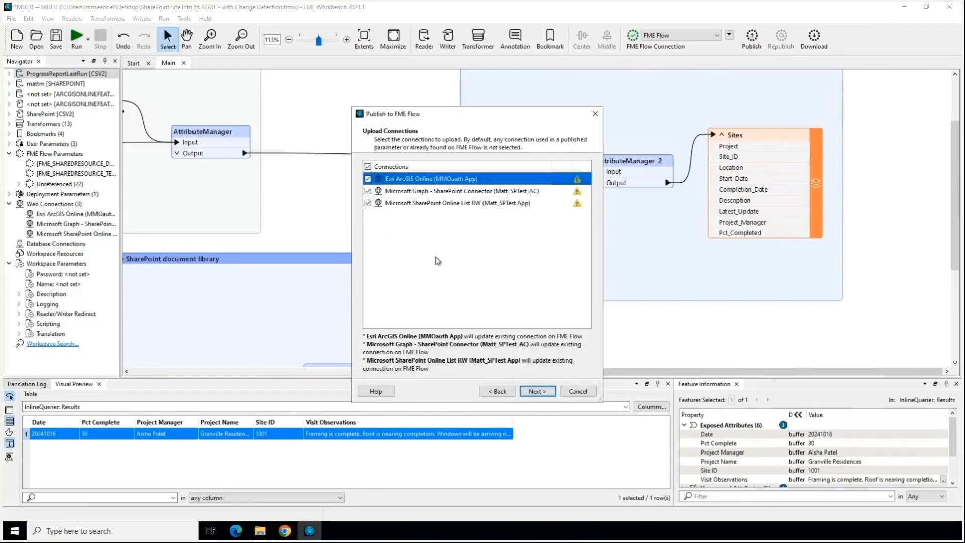
left_click(368, 203)
left_click(368, 191)
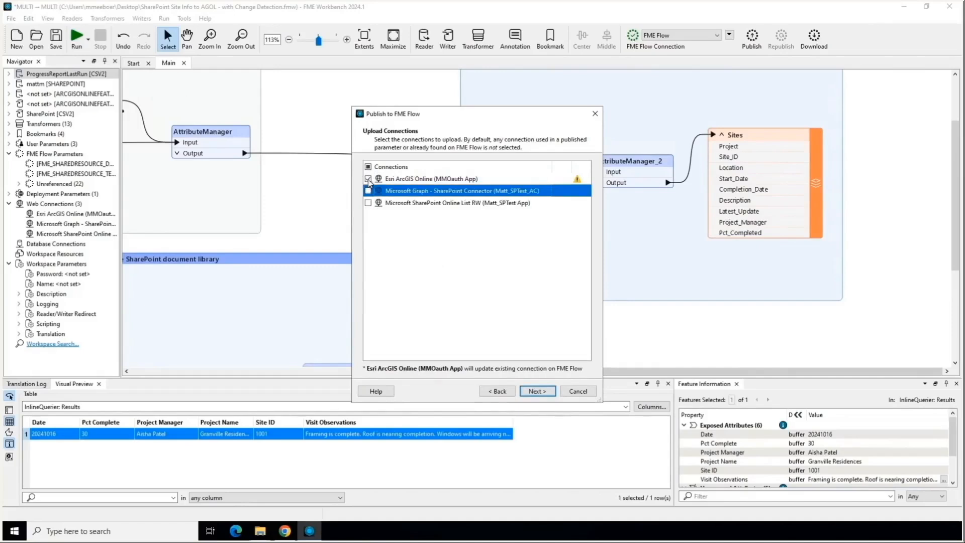
left_click(369, 179)
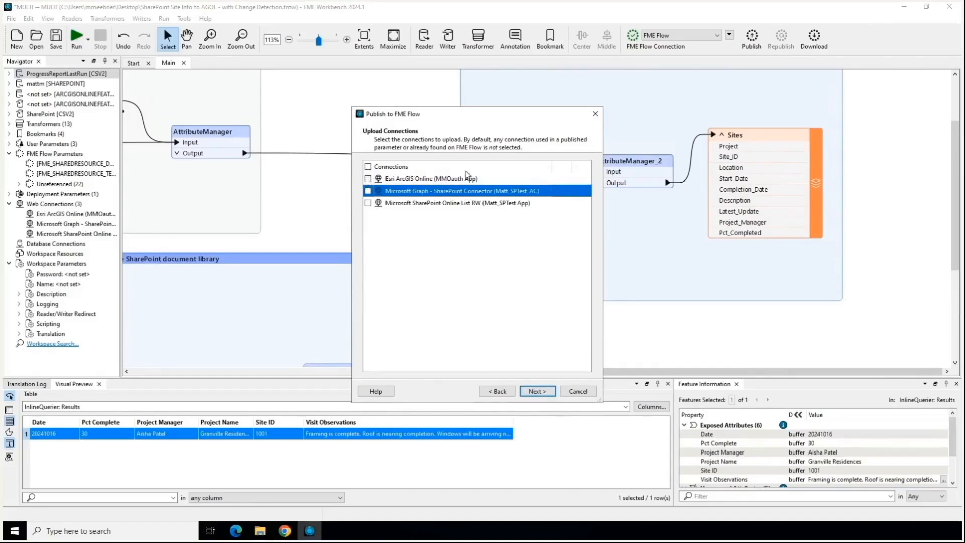
Review the packages to upload and the services to register, and cancel the publishing.
left_click(546, 394)
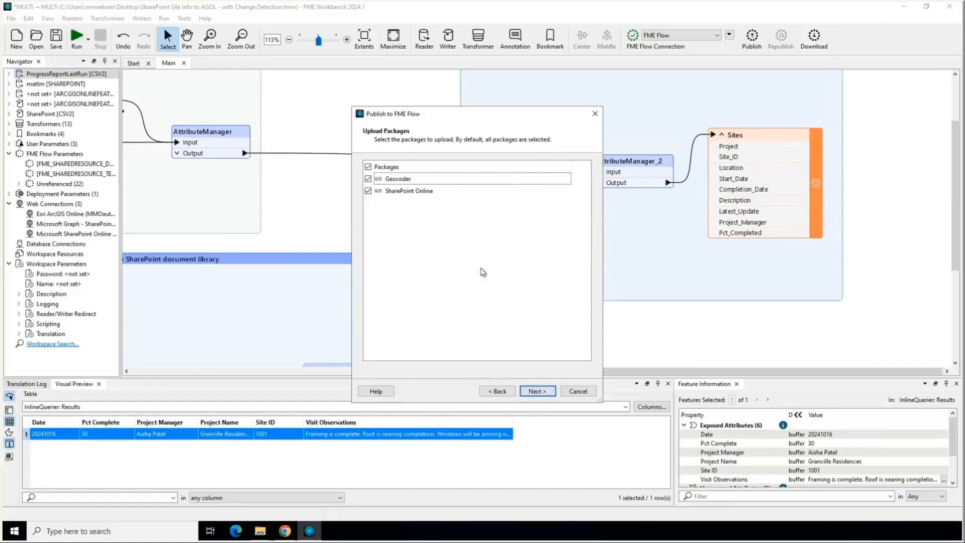
left_click(540, 394)
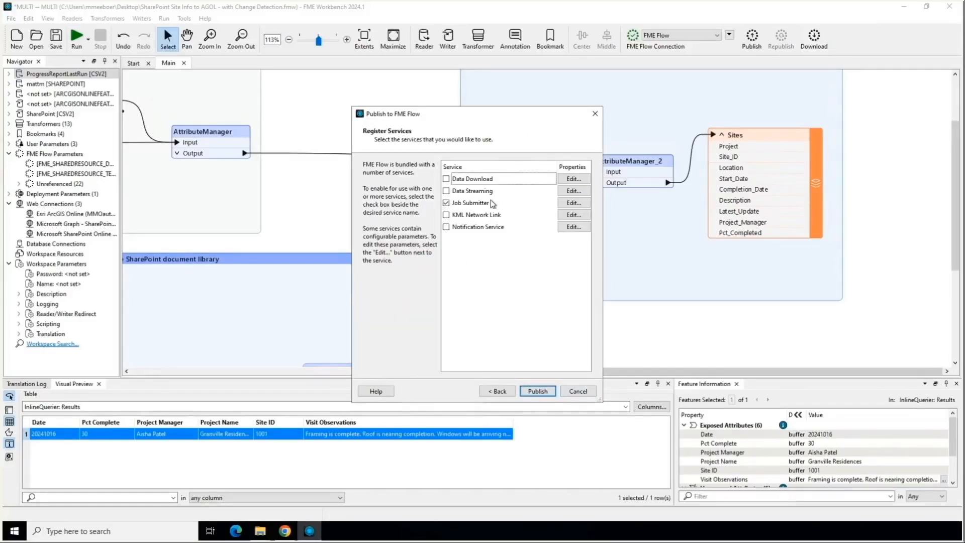
left_click(578, 391)
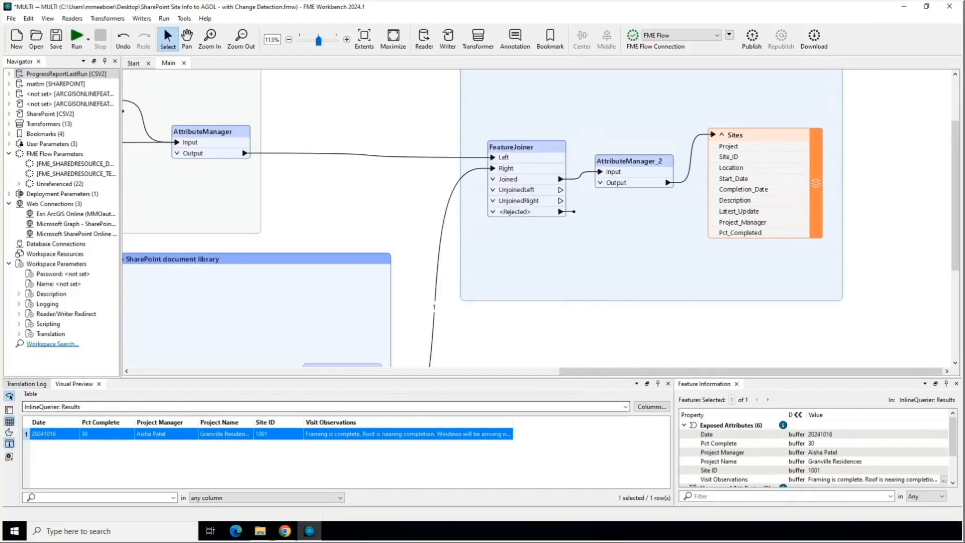
Switch to FME Flow in Chrome and search its web connections for "sharepo".
left_click(286, 533)
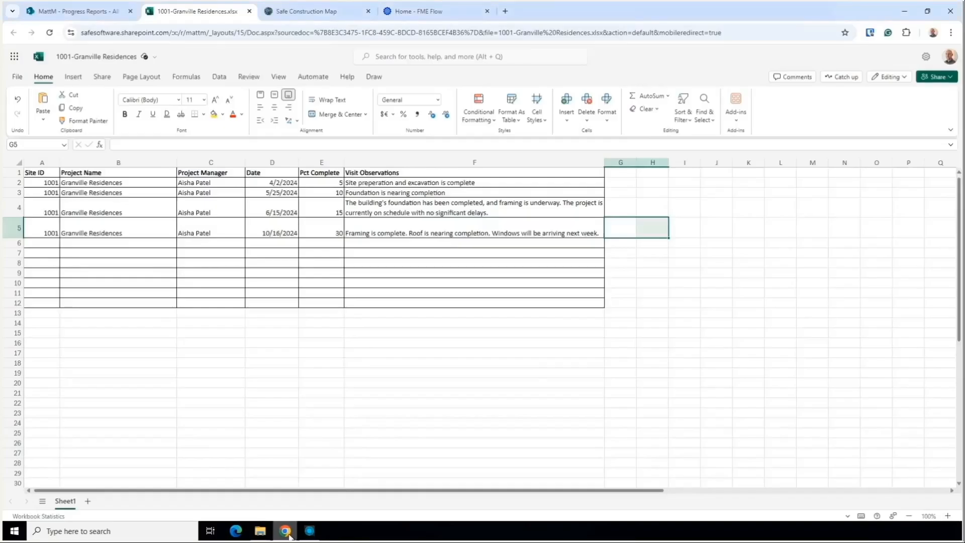
left_click(452, 10)
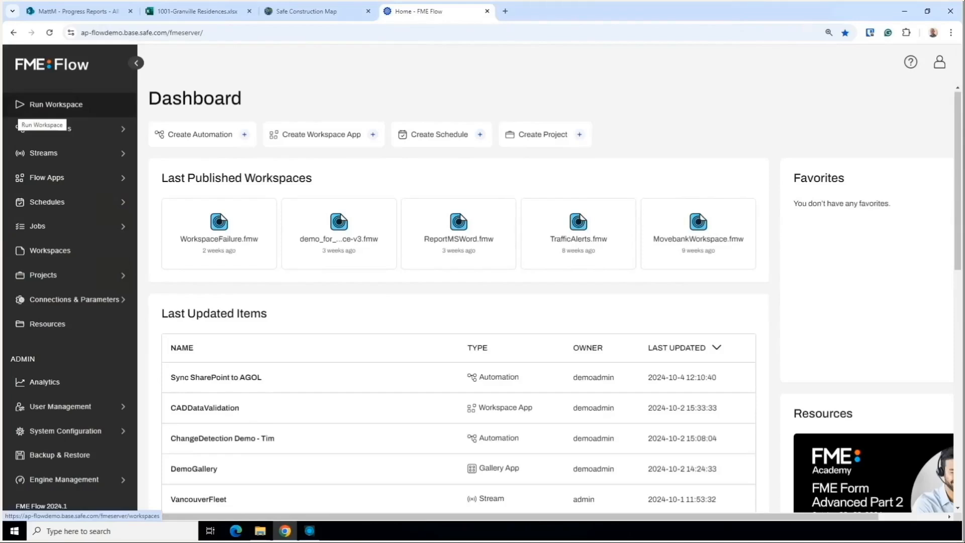
left_click(42, 300)
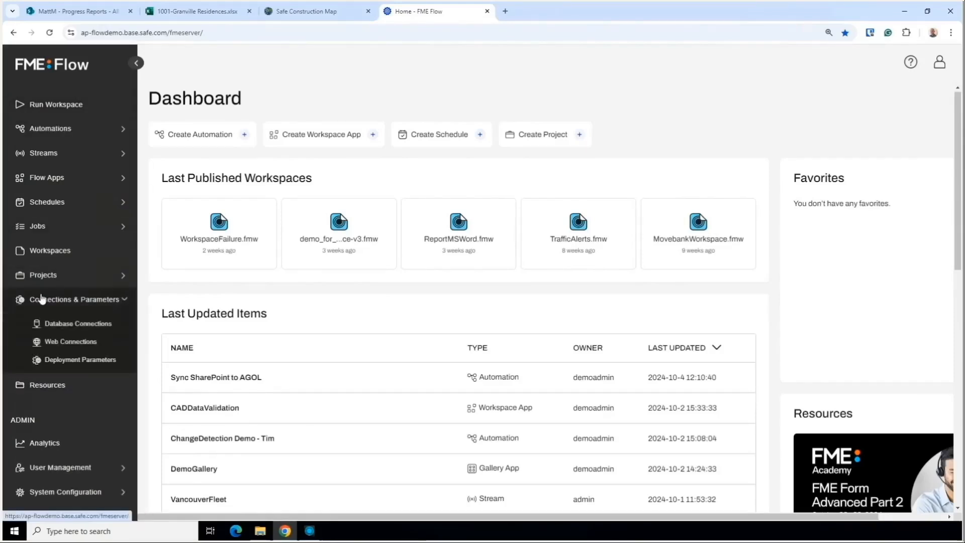
left_click(71, 341)
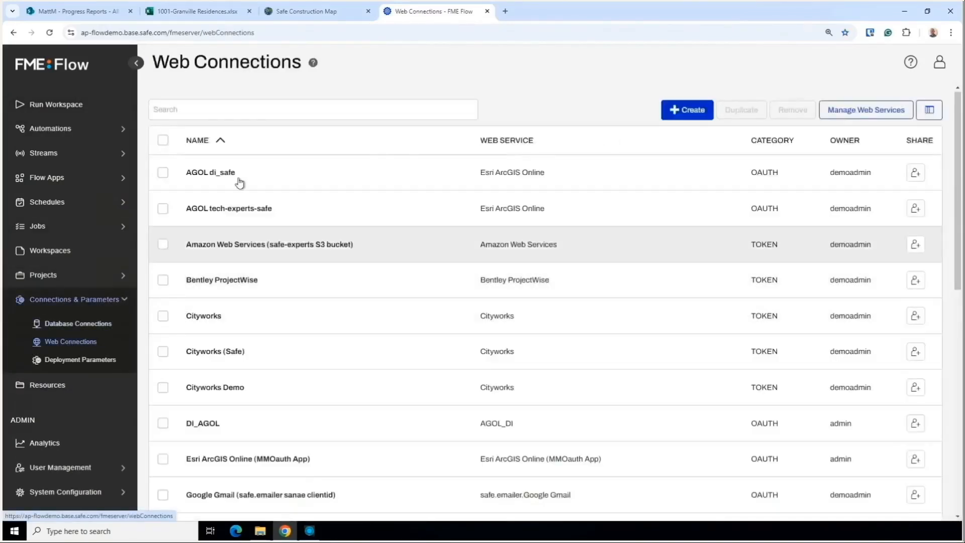
left_click(255, 110)
type("share")
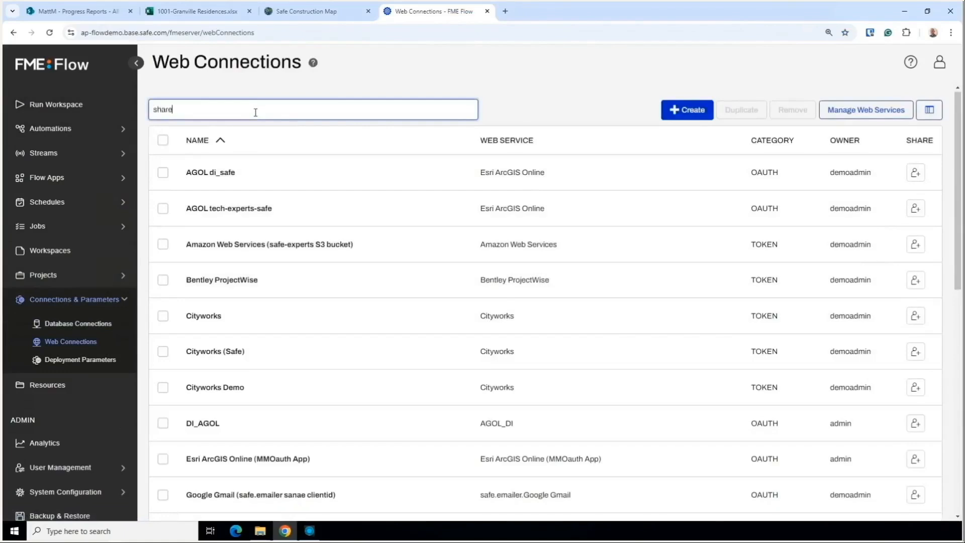
type("po")
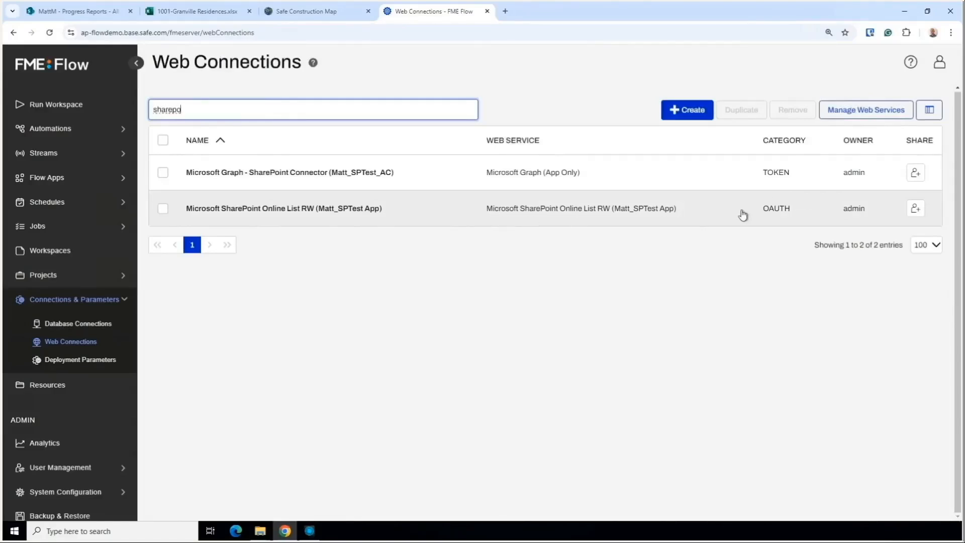
Review the Microsoft SharePoint Online List RW and Microsoft Graph SharePoint Connector web connections without changing them.
left_click(278, 217)
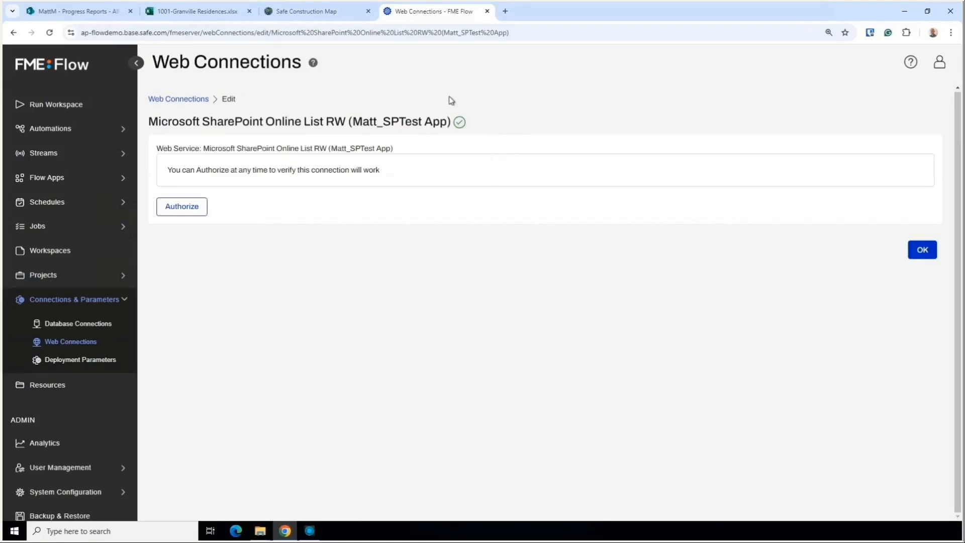
left_click(190, 100)
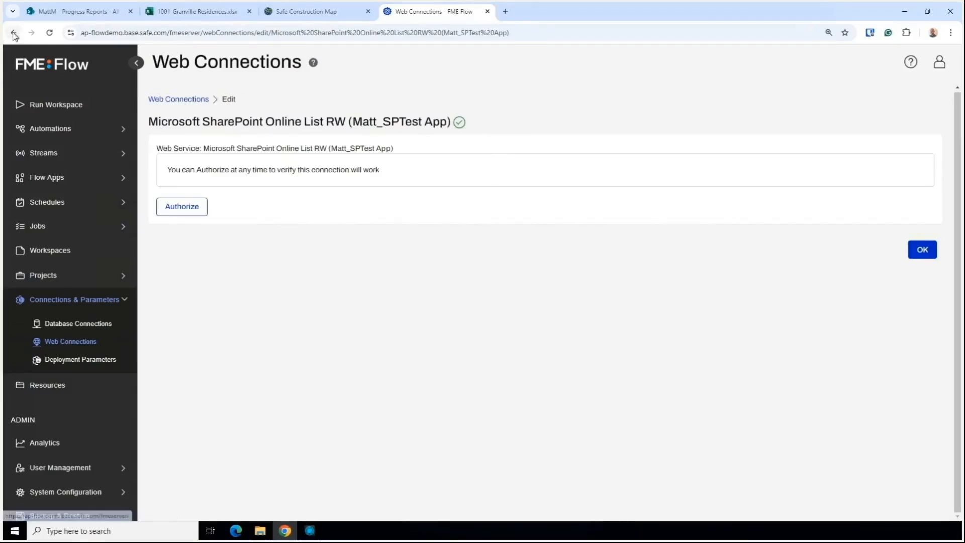
type("sharepoin")
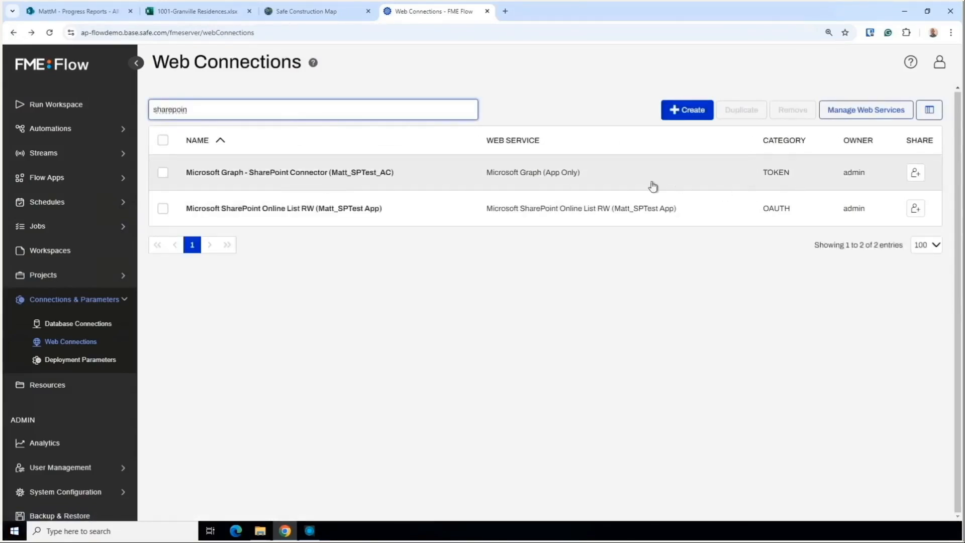
left_click(462, 183)
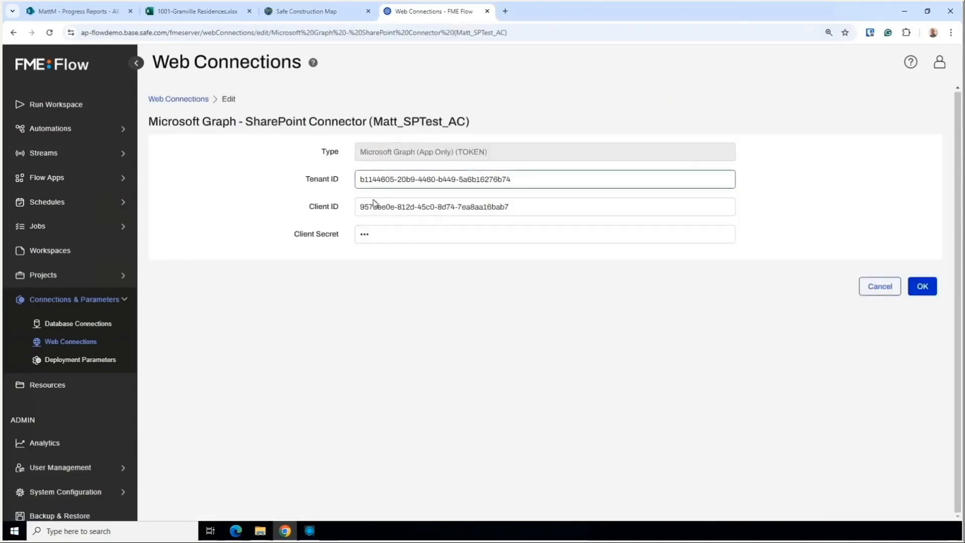
left_click(878, 286)
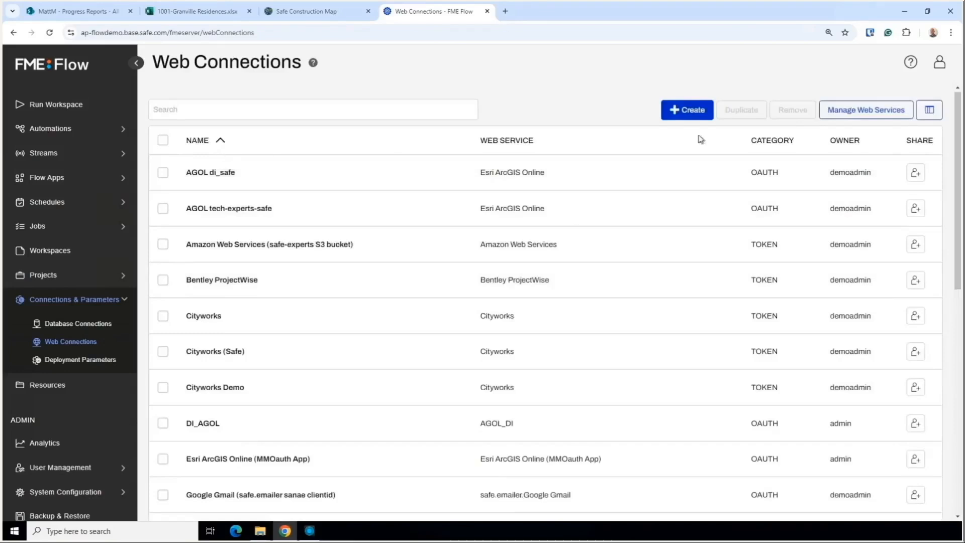
Search the FME Flow web services for "graph", view Microsoft Graph (App Only), and return to the services list.
left_click(885, 110)
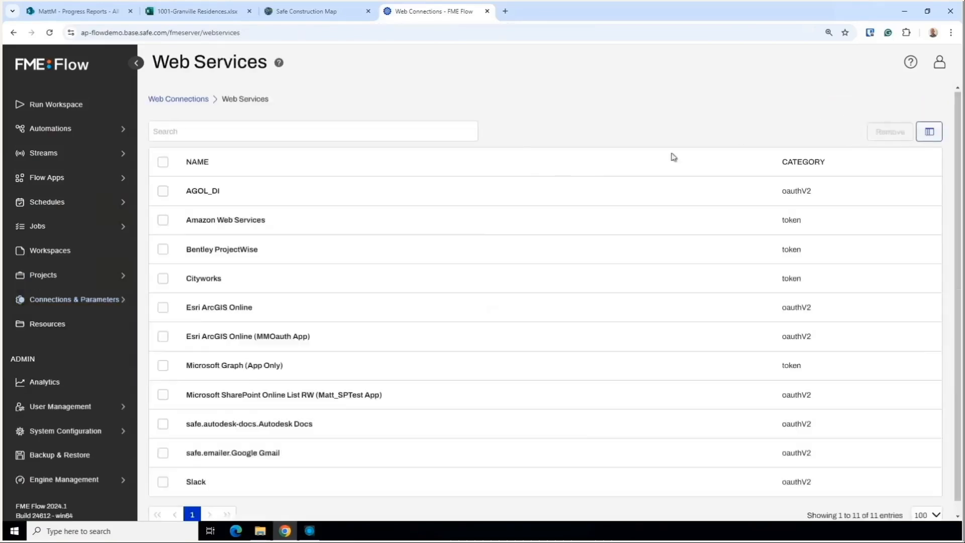
left_click(259, 132)
type("g")
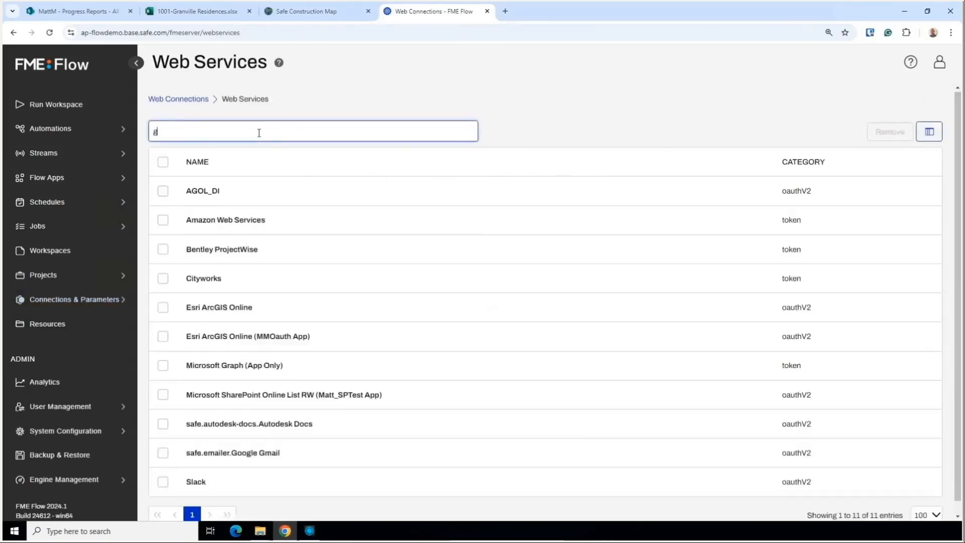
type("raph")
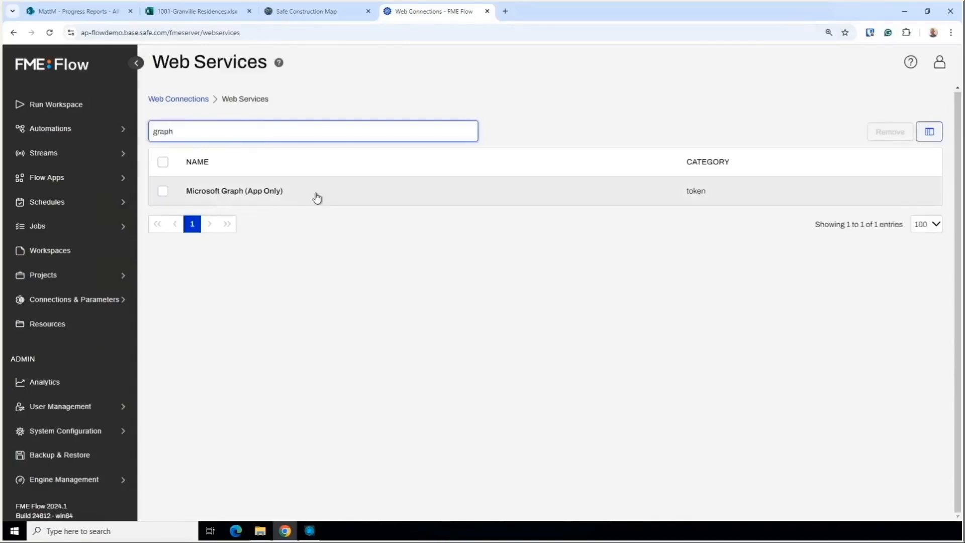
left_click(317, 197)
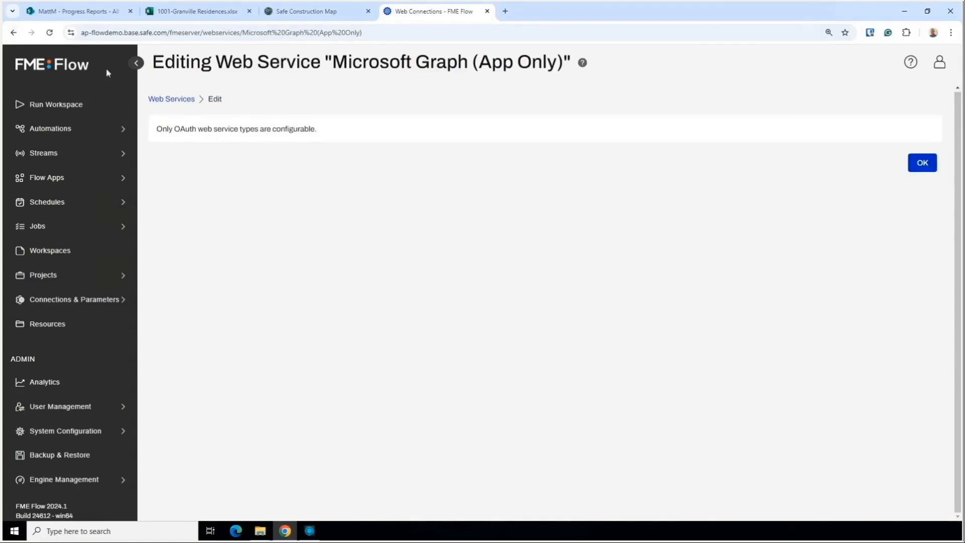
left_click(171, 99)
Search the web services for "sharepo" and open the Microsoft SharePoint Online List RW service for editing.
left_click(305, 127)
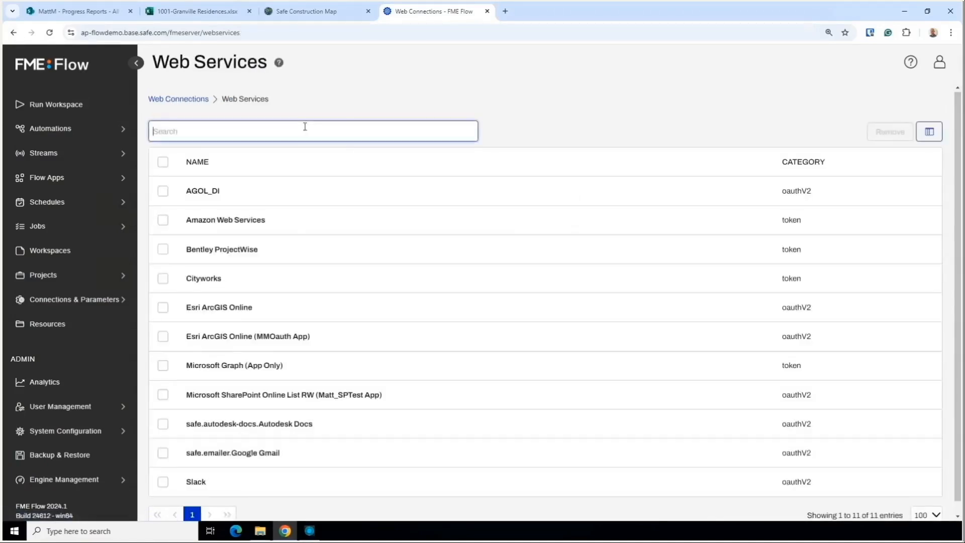
type("sharepeoin")
key("BackSpace")
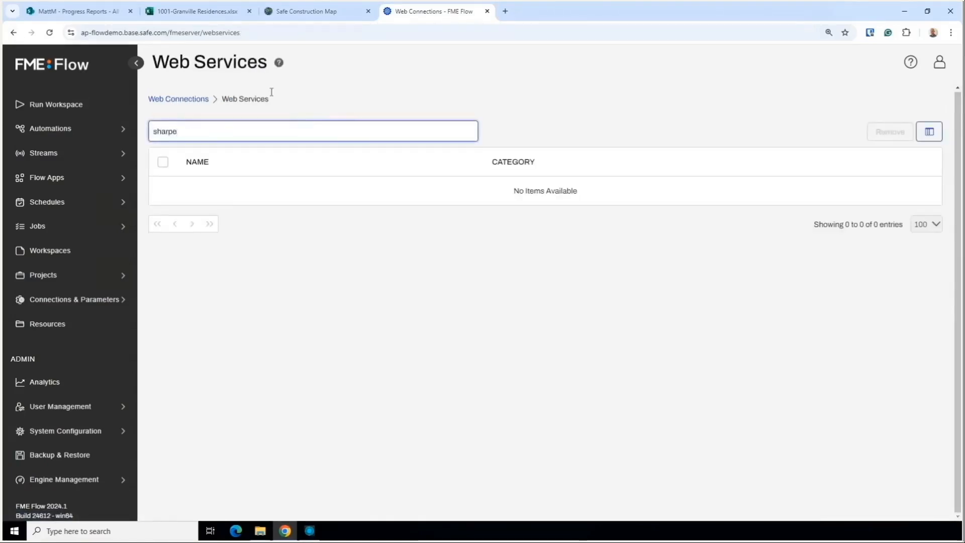
key("ctrl+a")
type("sharepo")
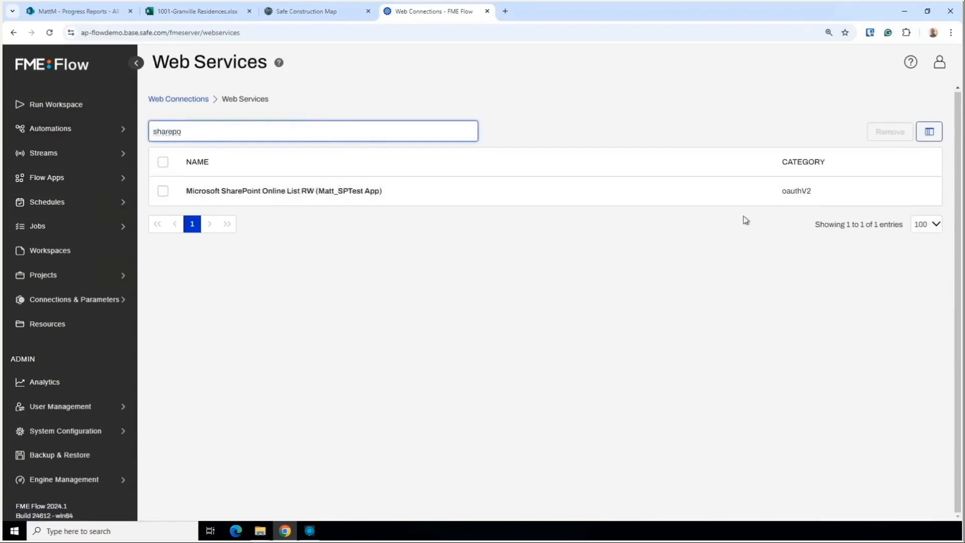
left_click(437, 191)
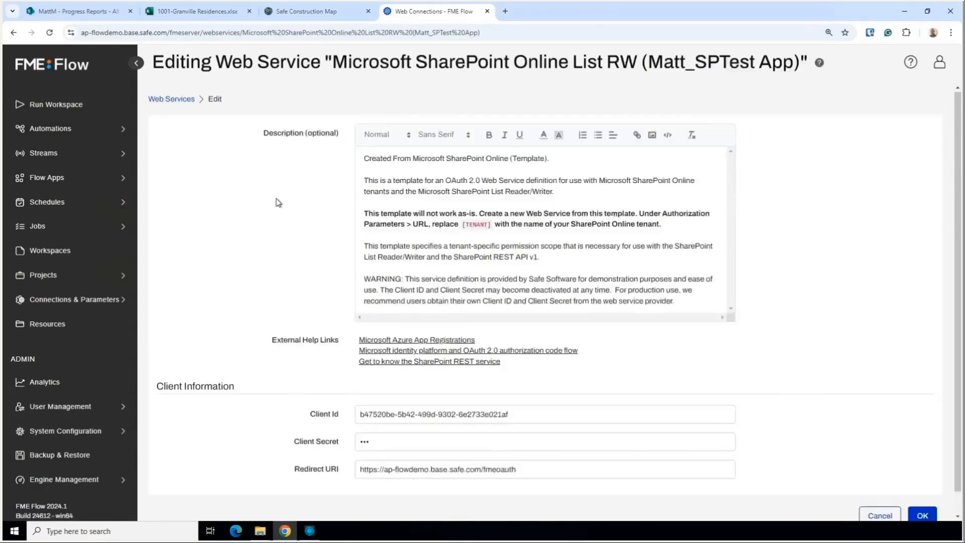
Review the web service's client information, highlight the /fmeoauth ending of its Redirect URI, and leave the service without saving changes.
scroll(362, 322, "down", 1)
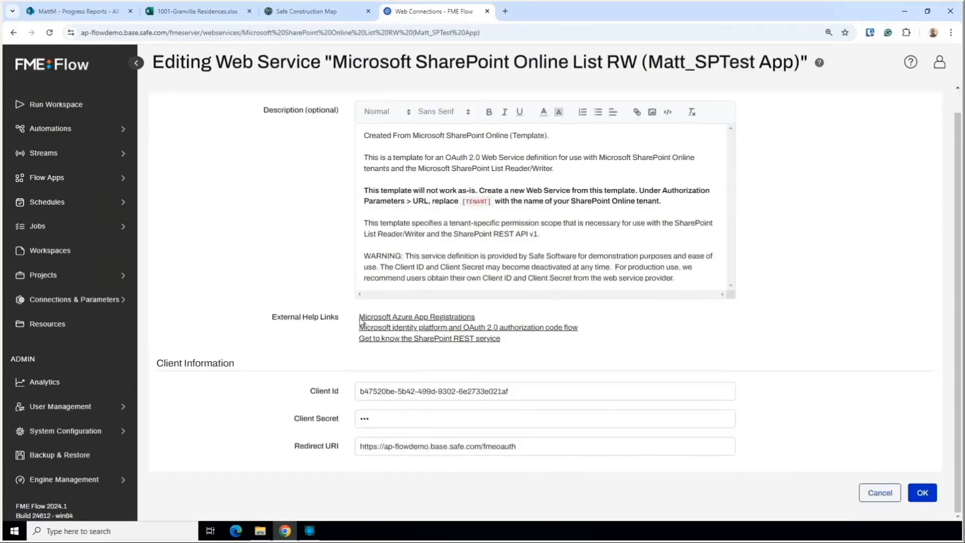
left_click(386, 388)
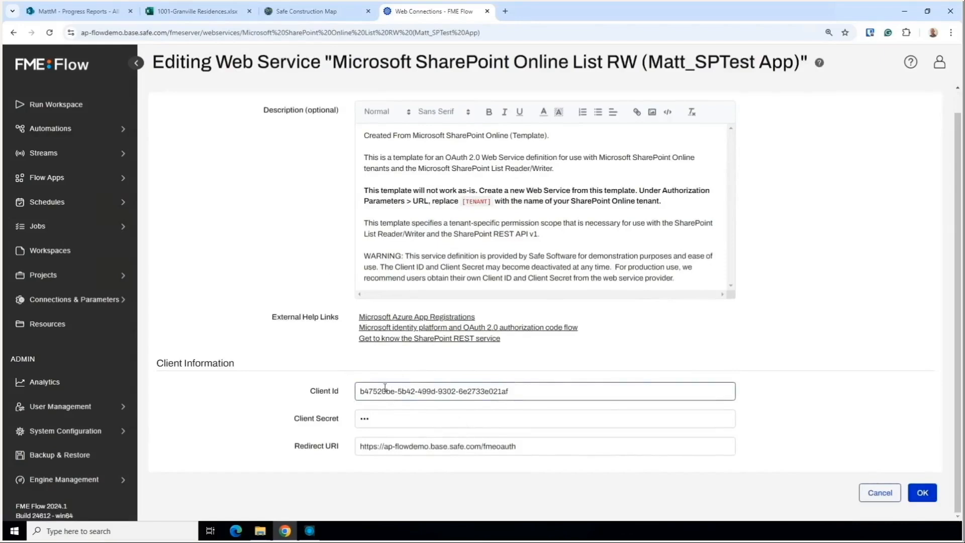
left_click(477, 446)
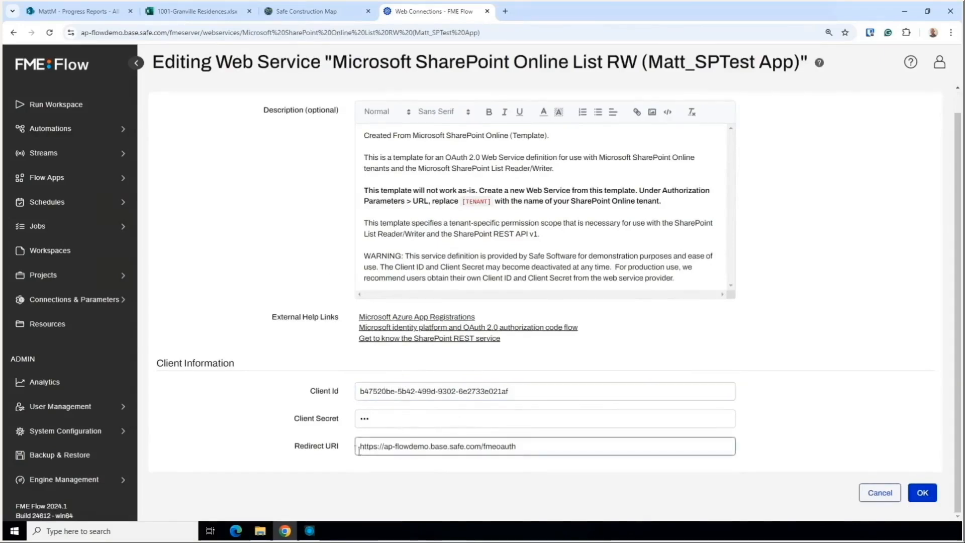
left_click_drag(537, 446, 347, 448)
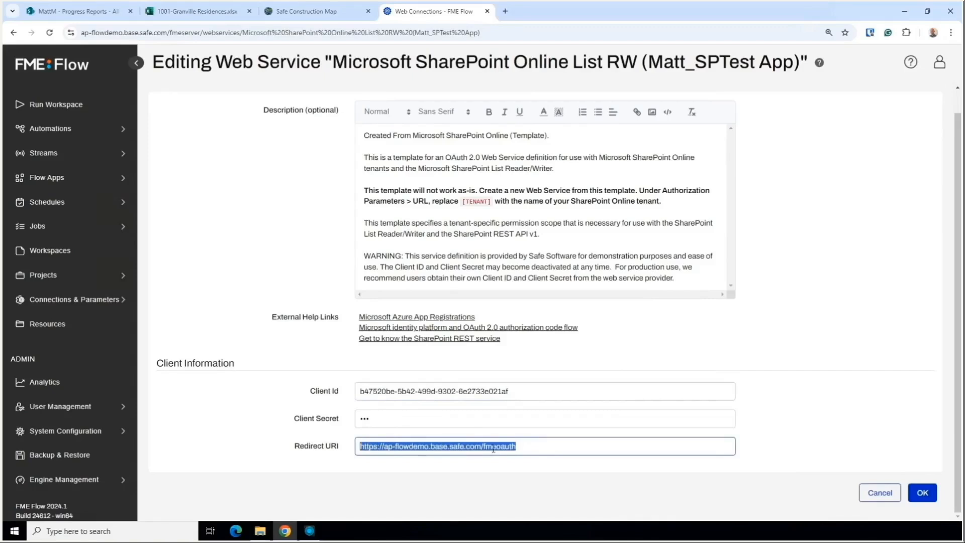
left_click_drag(482, 446, 539, 447)
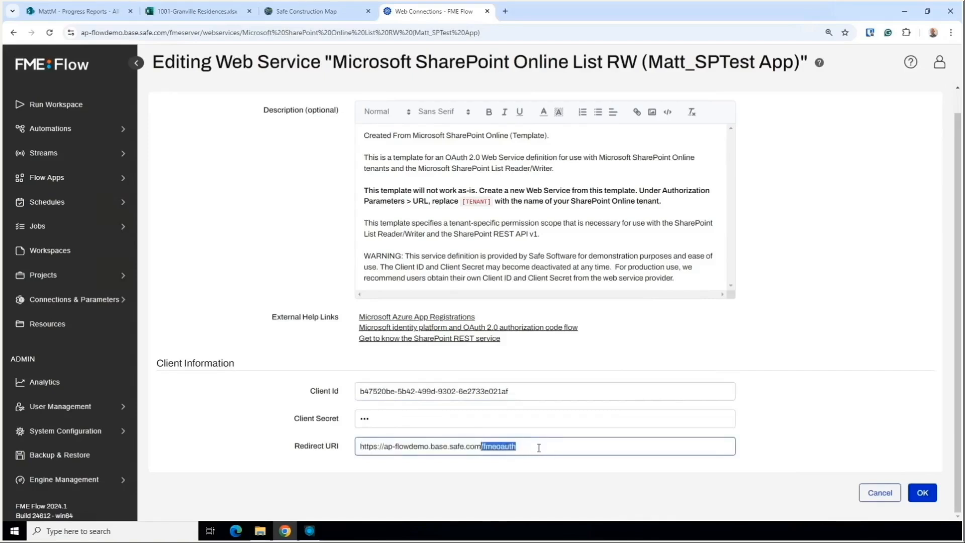
left_click(880, 494)
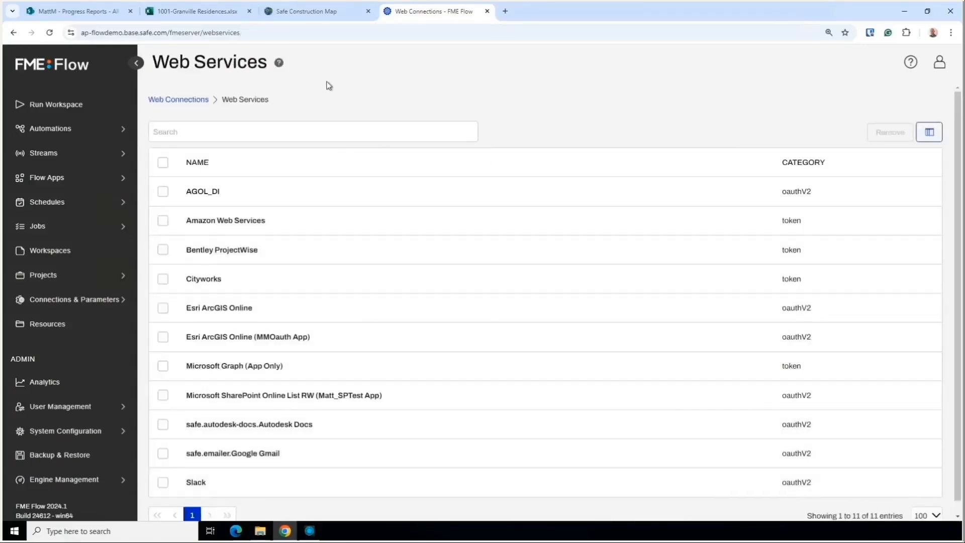
Open the Sync SharePoint to AGOL automation and examine the FME Flow Schedule trigger's repeat interval and available time units.
left_click(57, 132)
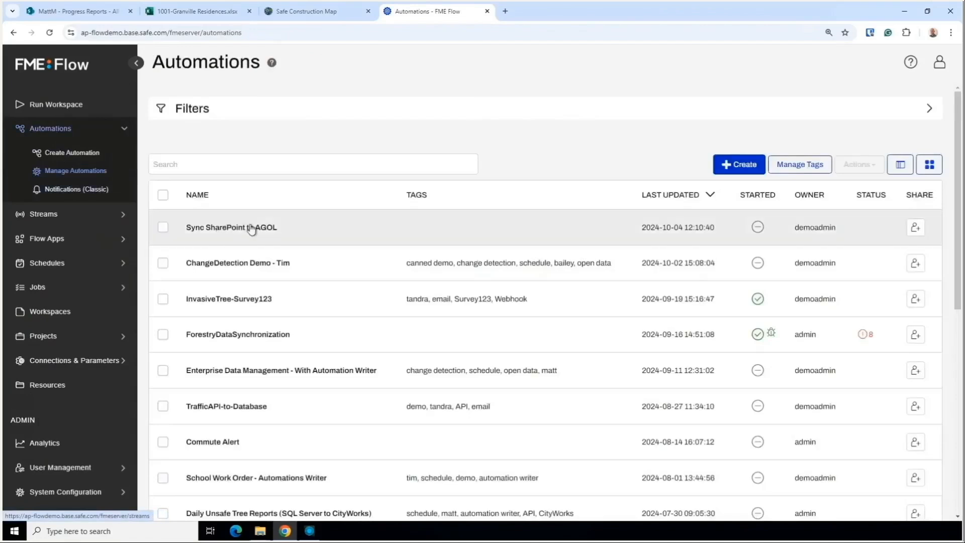
left_click(203, 230)
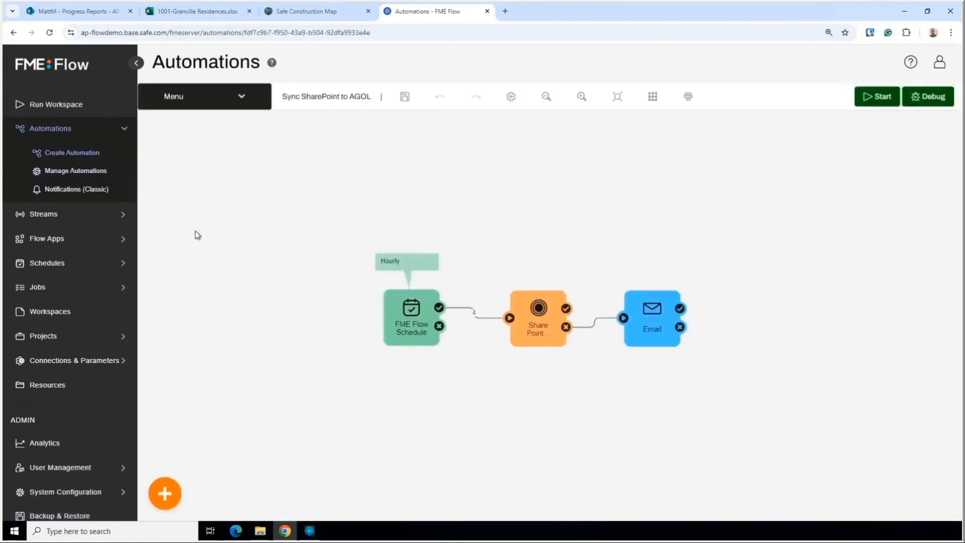
double_click(400, 295)
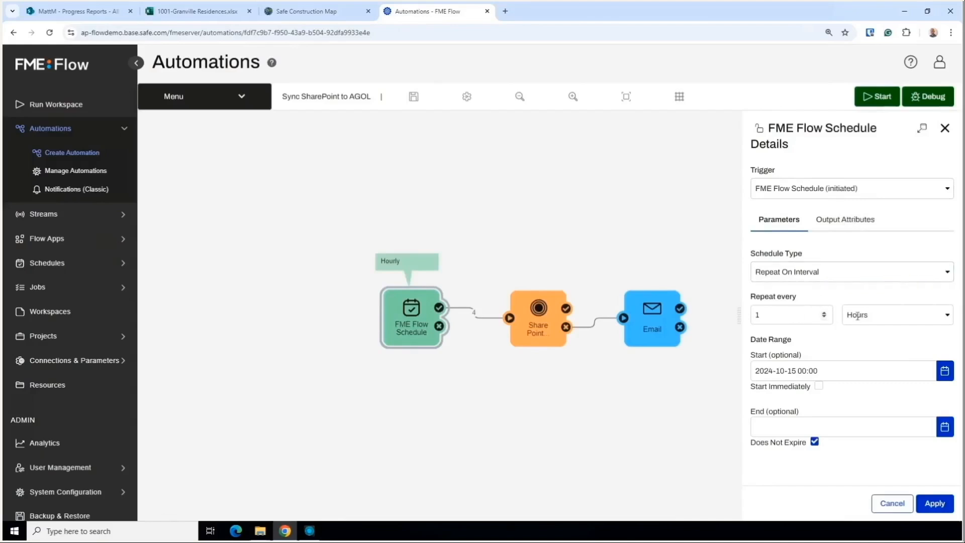
left_click(872, 323)
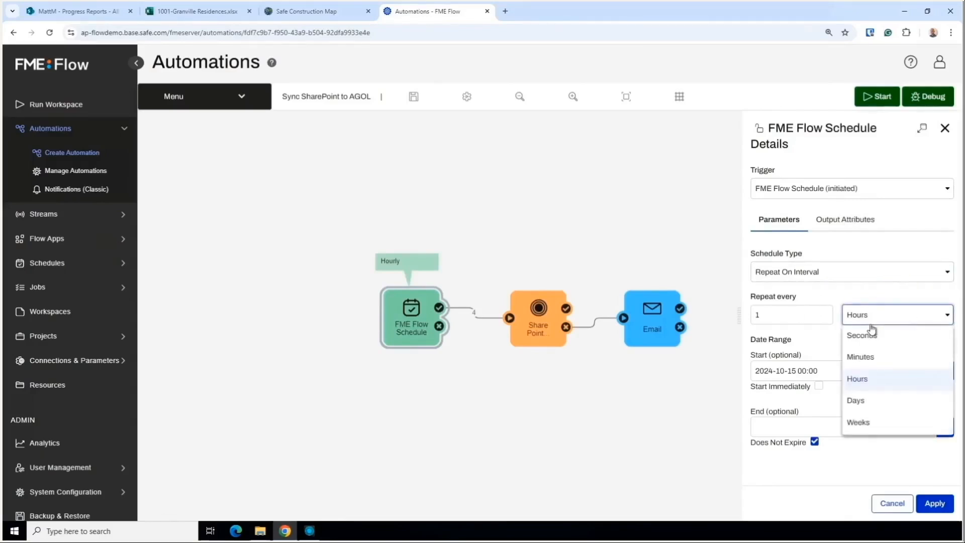
left_click(893, 242)
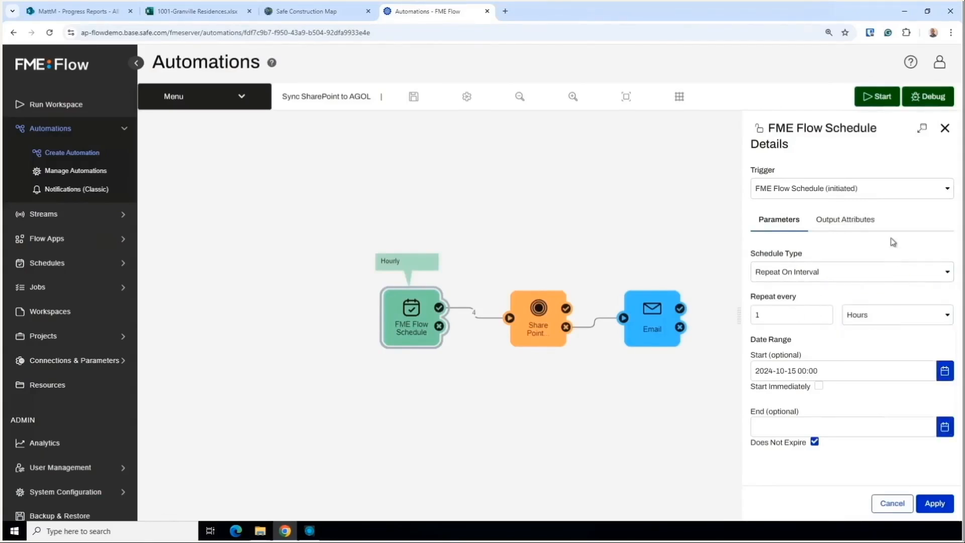
Examine the automation's SharePoint workspace action in a widened details view, including its repository, workspace, CSV paths and host parameters.
left_click(538, 312)
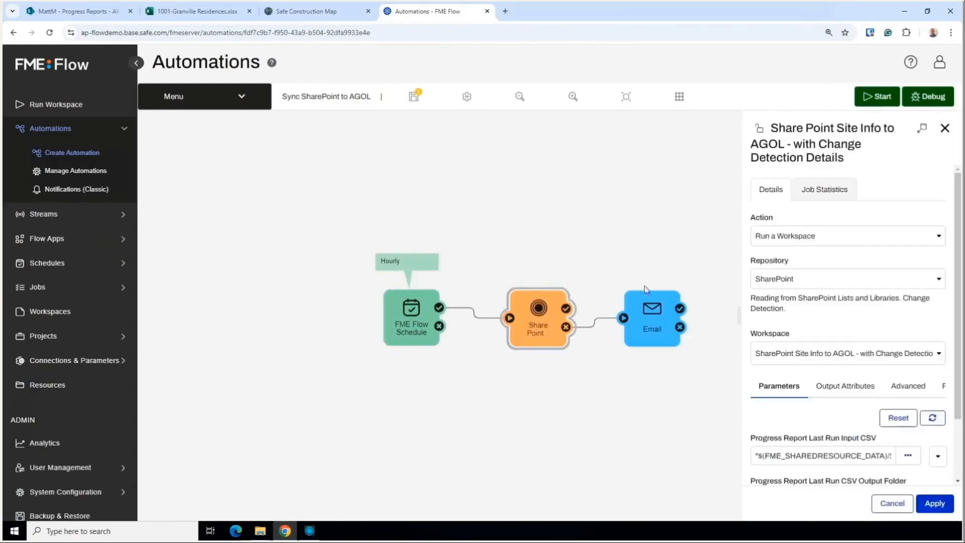
left_click_drag(739, 263, 576, 265)
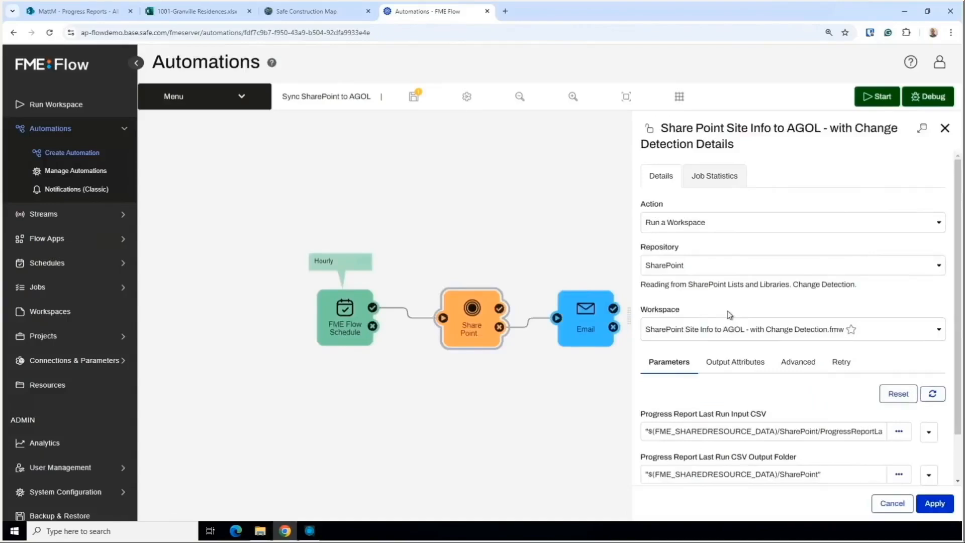
scroll(728, 311, "down", 1)
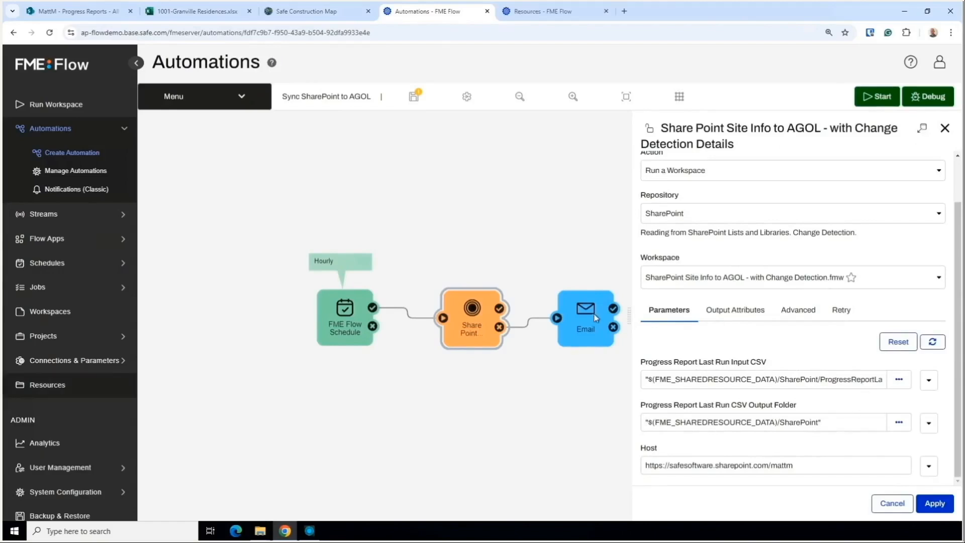
Review the Email action's subject, attachment and enlarged body text, and validate its email settings.
left_click(578, 314)
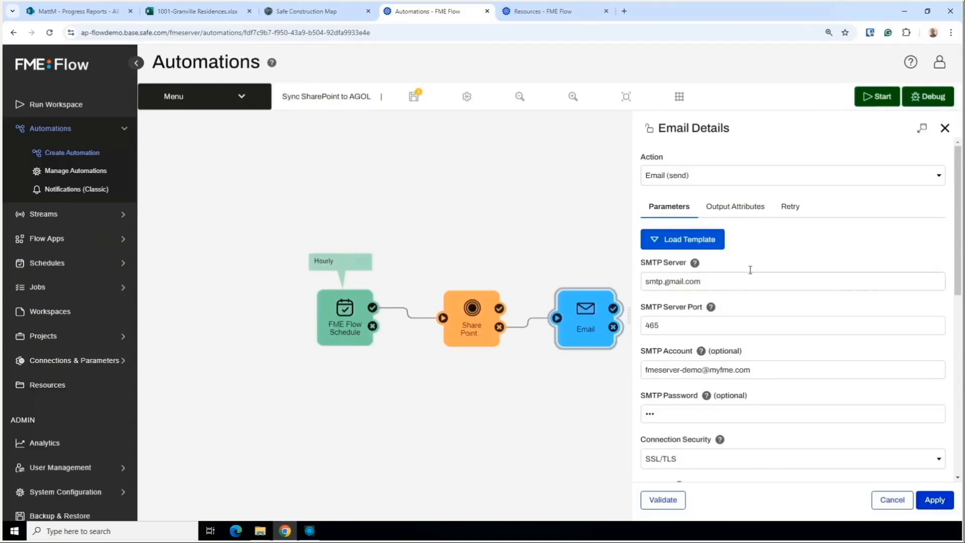
scroll(772, 246, "down", 9)
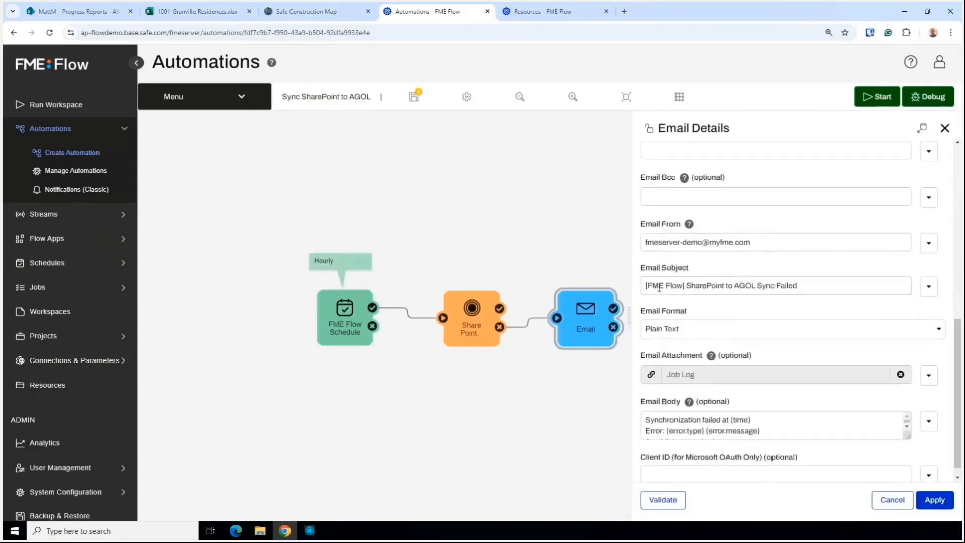
scroll(795, 312, "down", 1)
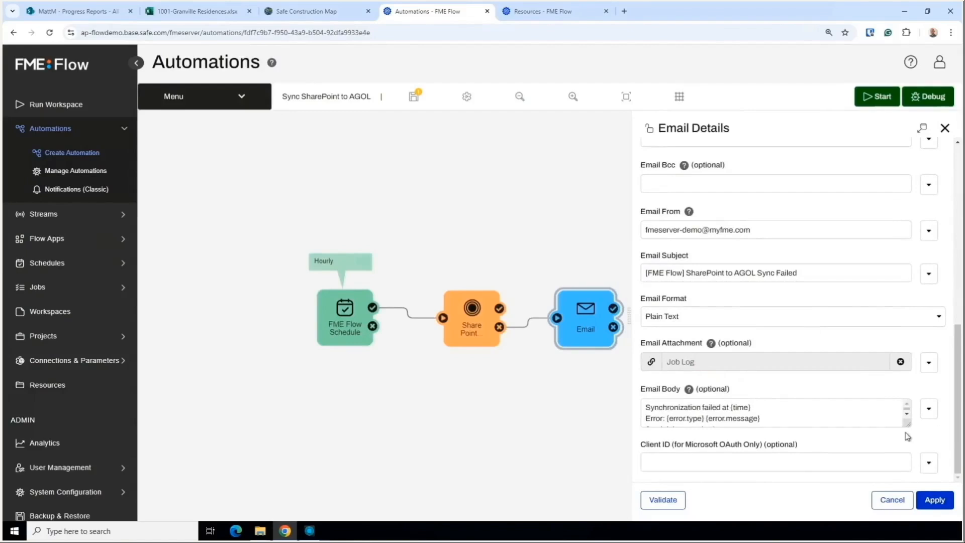
left_click_drag(909, 424, 889, 457)
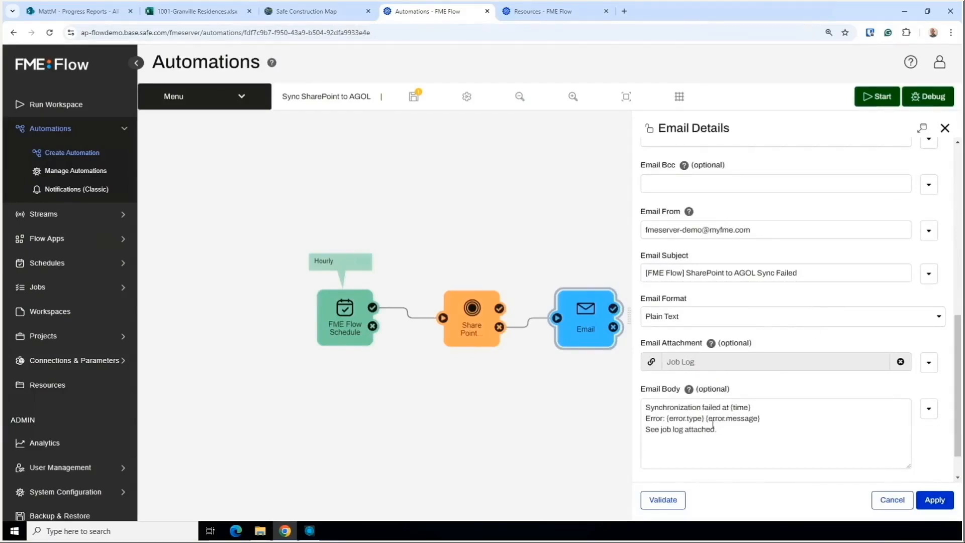
left_click(665, 500)
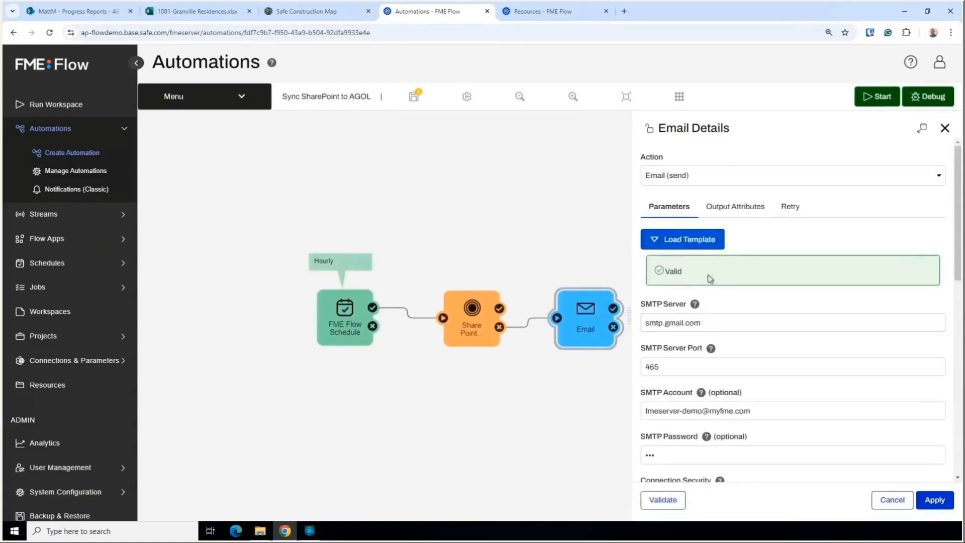
Start the Sync SharePoint to AGOL automation and manually trigger its FME Flow Schedule.
left_click(877, 98)
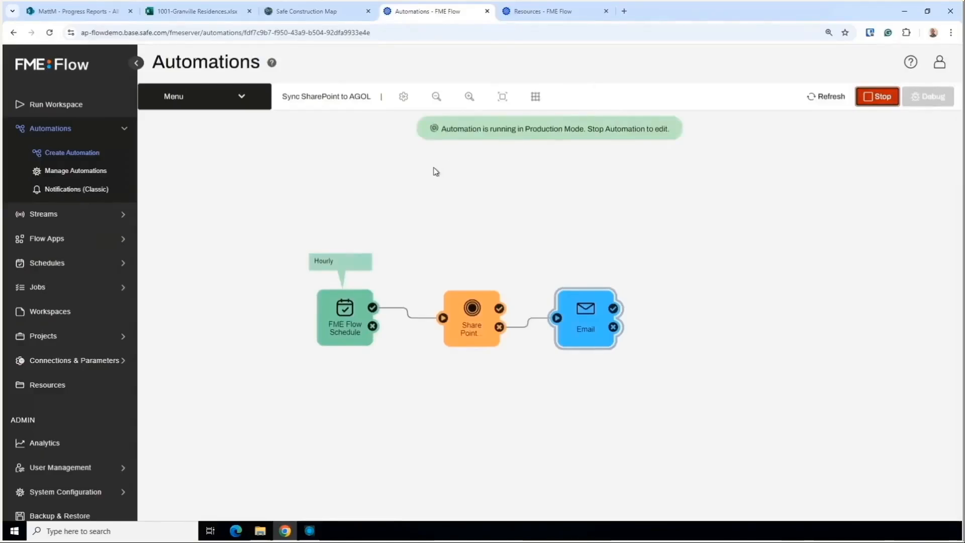
left_click(347, 317)
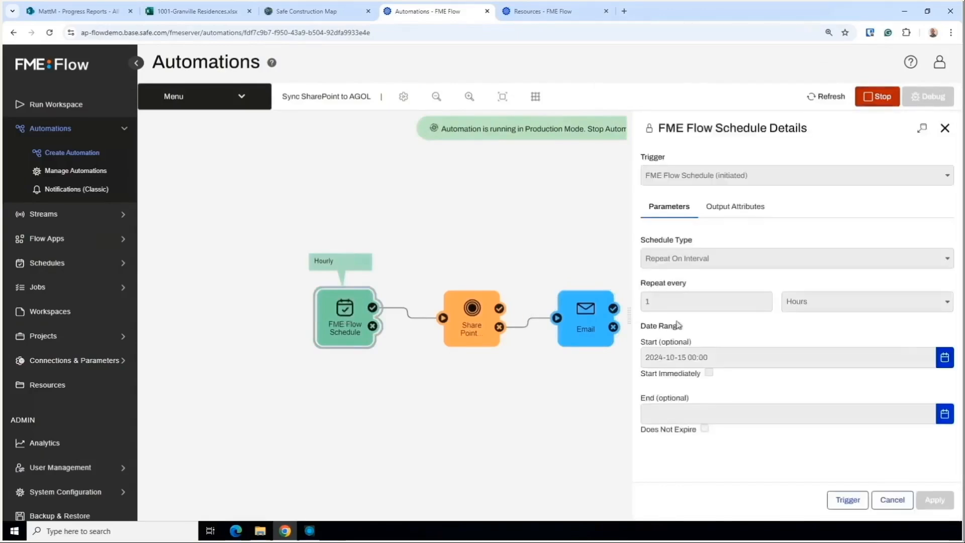
left_click(850, 503)
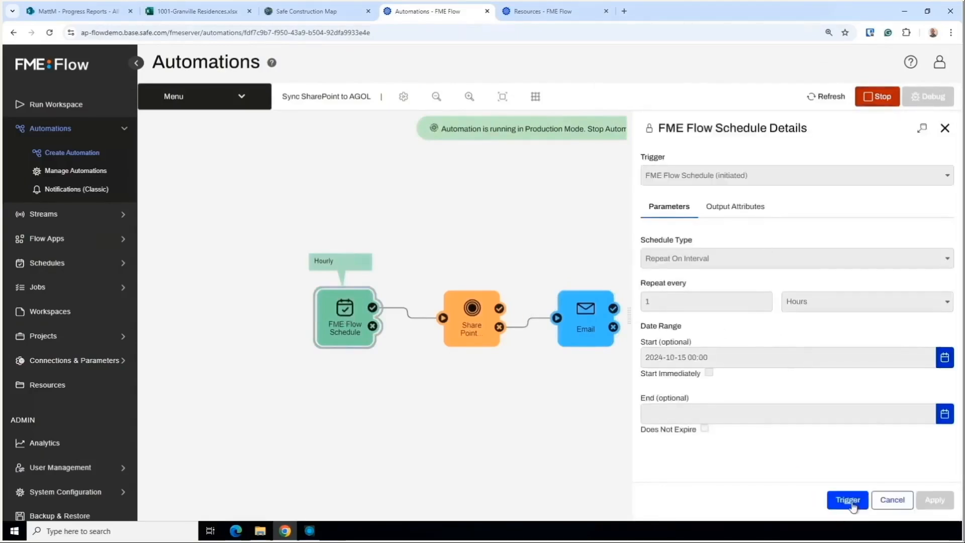
left_click(850, 502)
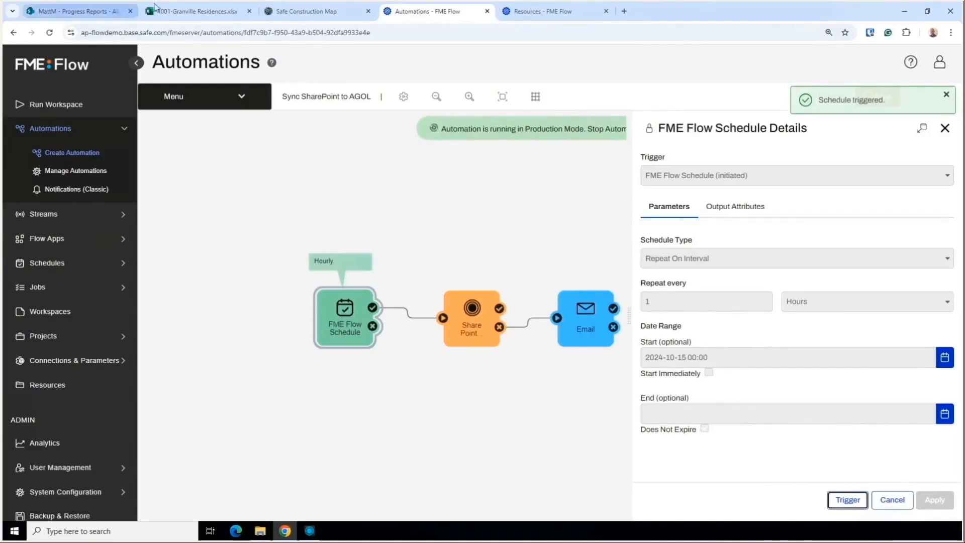
Compare the 1001-Granville Residences.xlsx report with the Granville Residences details on the Safe Construction Map, and check the Oakridge Plaza details.
left_click(212, 15)
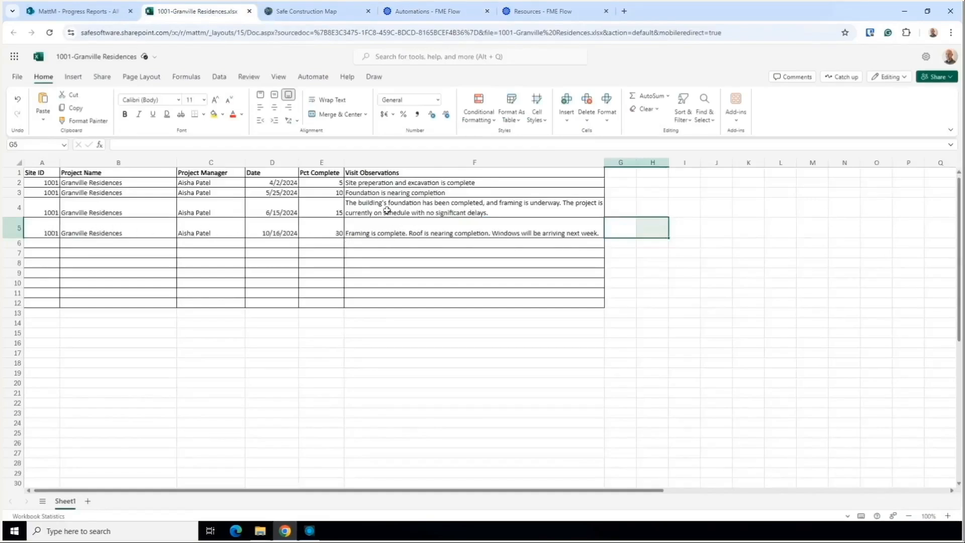
left_click(312, 7)
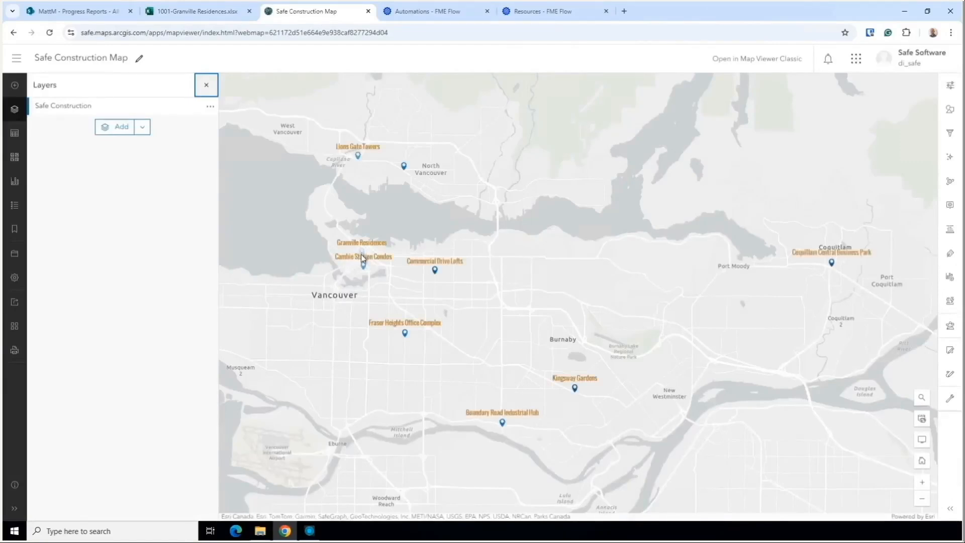
left_click(362, 251)
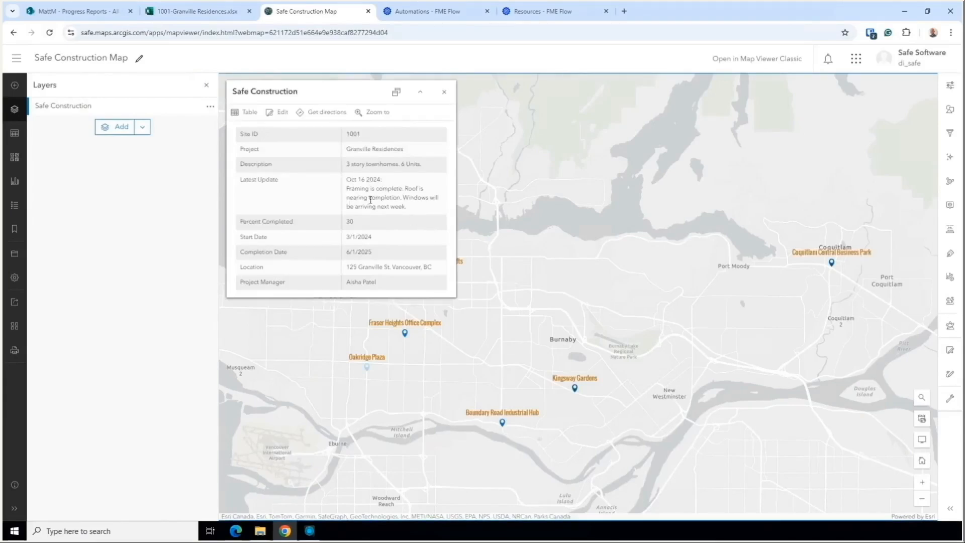
left_click(493, 196)
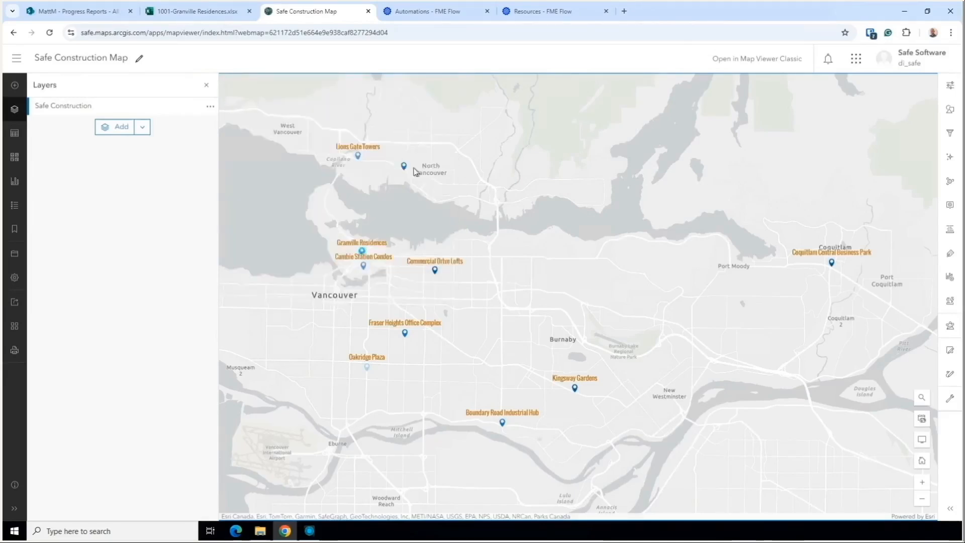
left_click(367, 366)
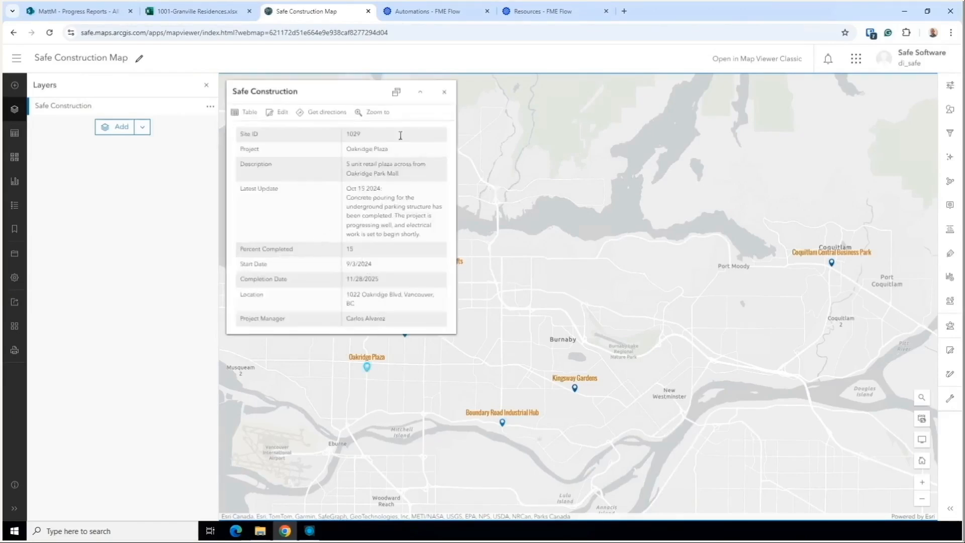
left_click(445, 95)
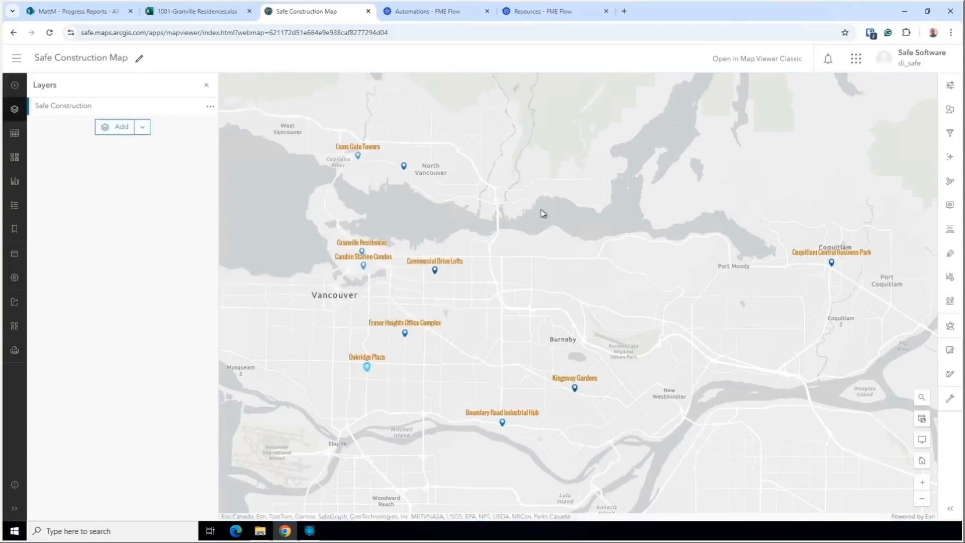
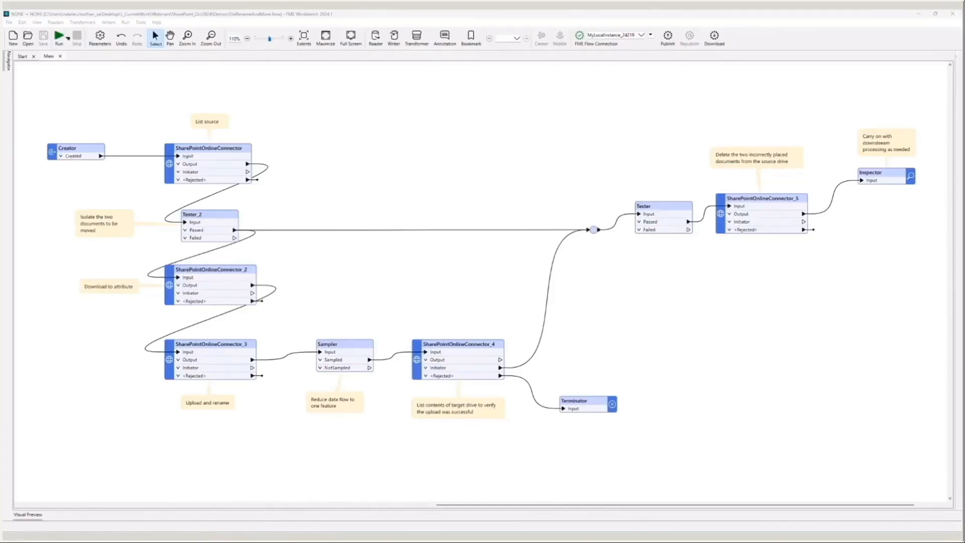
Switch to the SharePoint test site in Chrome and examine the files in the Project 41265 and Project 40782 libraries.
left_click(516, 538)
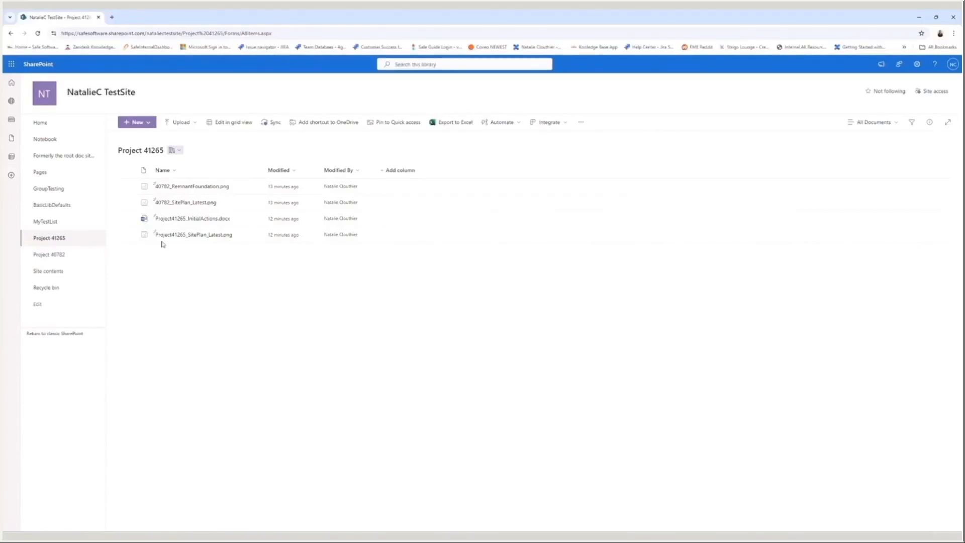
mouse_move(173, 225)
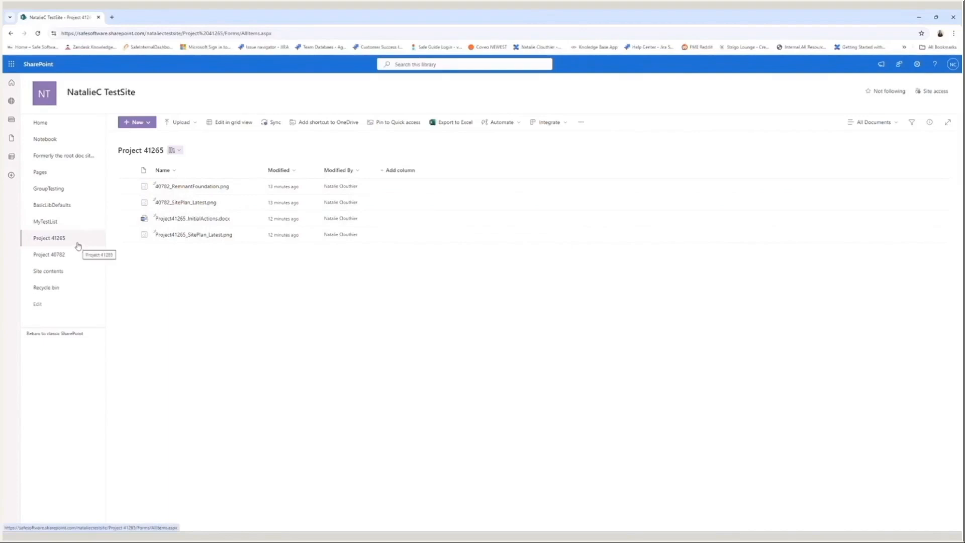
left_click(53, 255)
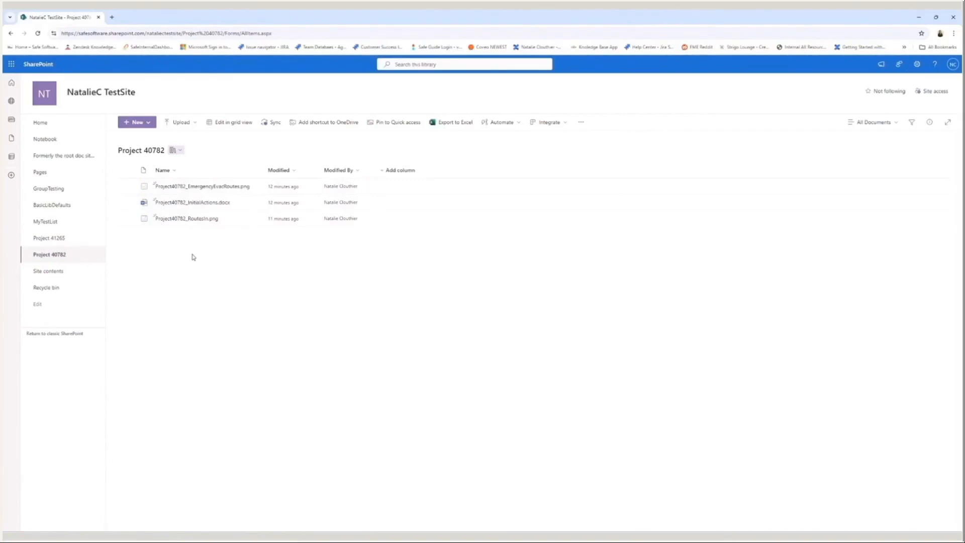
Switch to FME Workbench and review the settings of the source-listing SharePointOnlineConnector and the Tester_2 transformer.
left_click(437, 491)
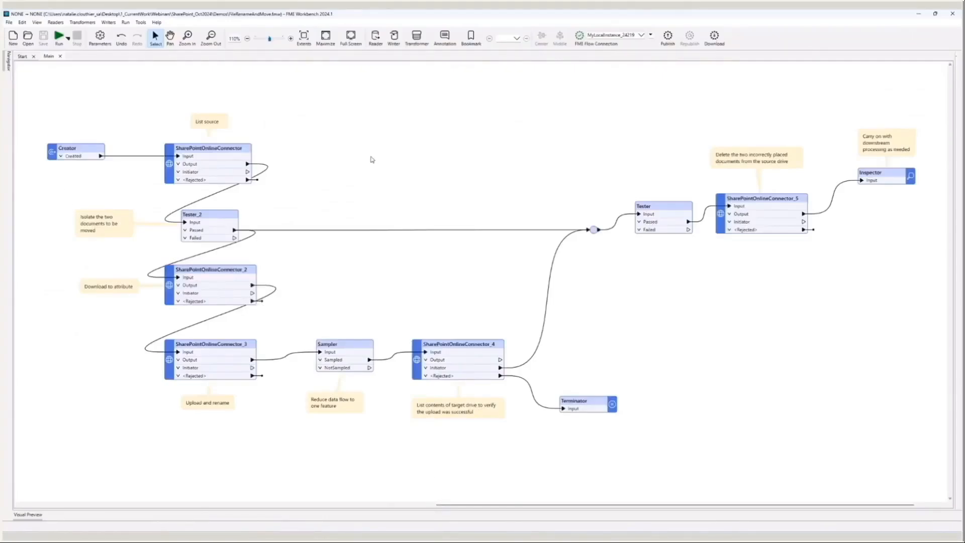
left_click(233, 148)
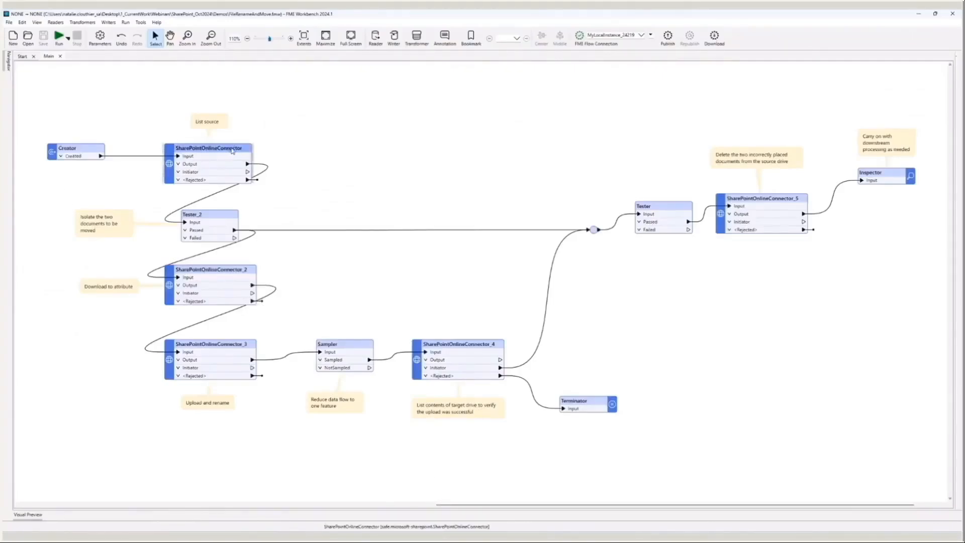
mouse_move(233, 150)
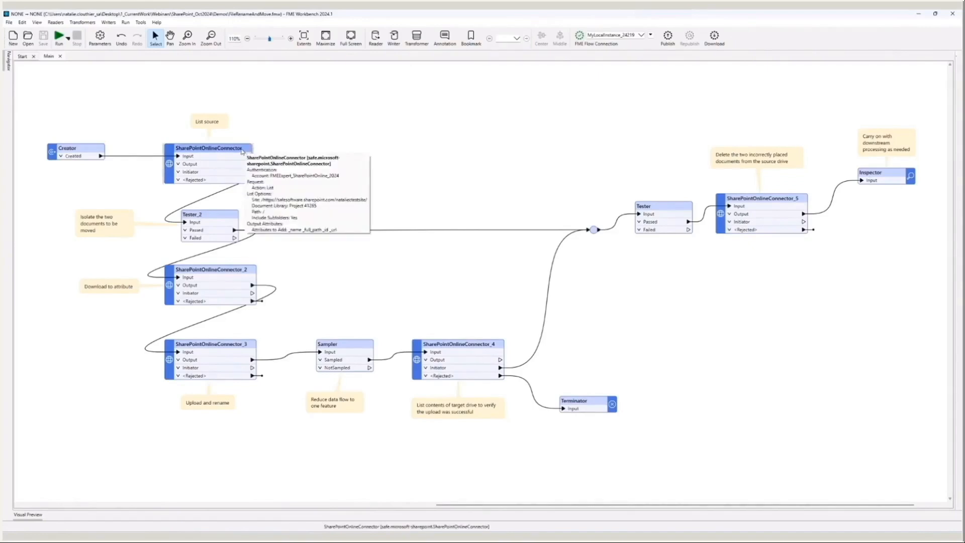
mouse_move(219, 214)
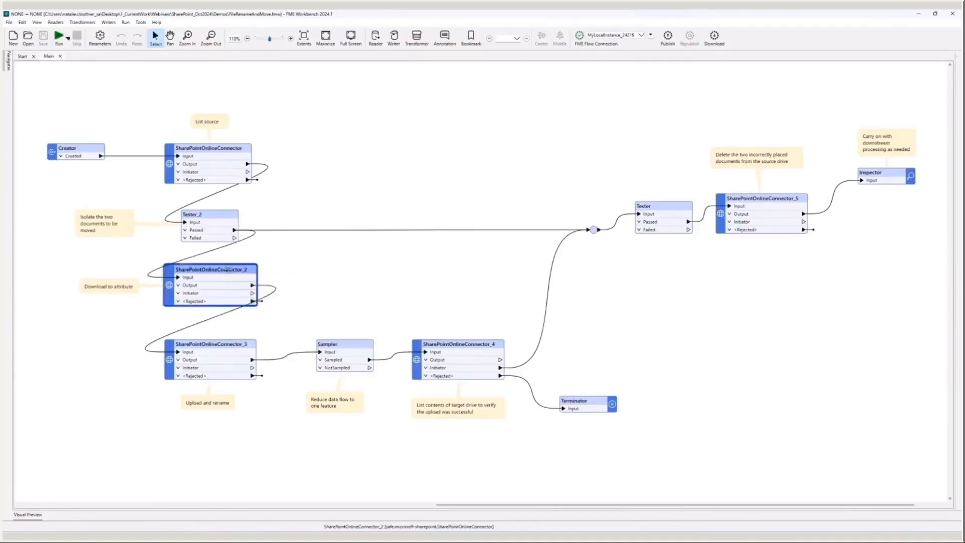
Review SharePointOnlineConnector_2's download parameters, including the available Action and Download as options, keeping Download and Attribute.
double_click(229, 272)
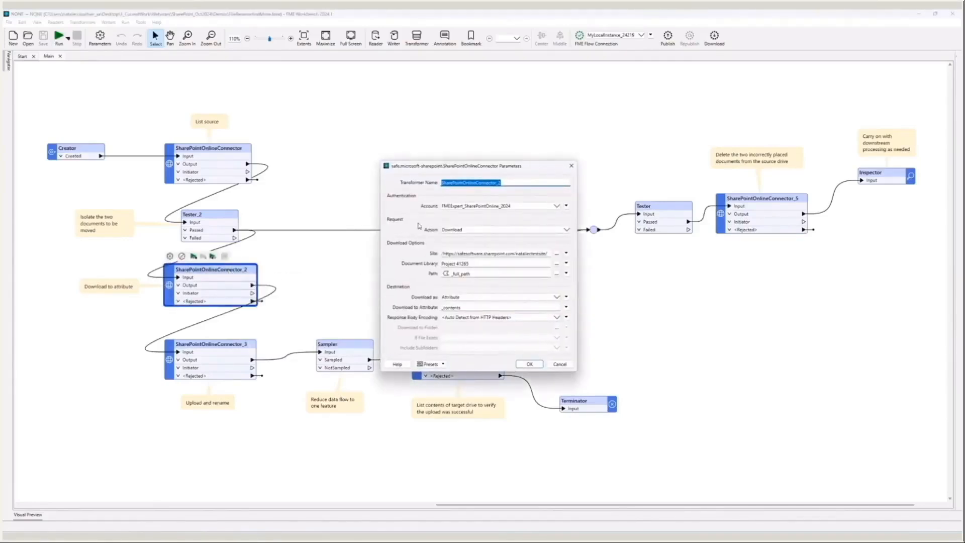
left_click(567, 230)
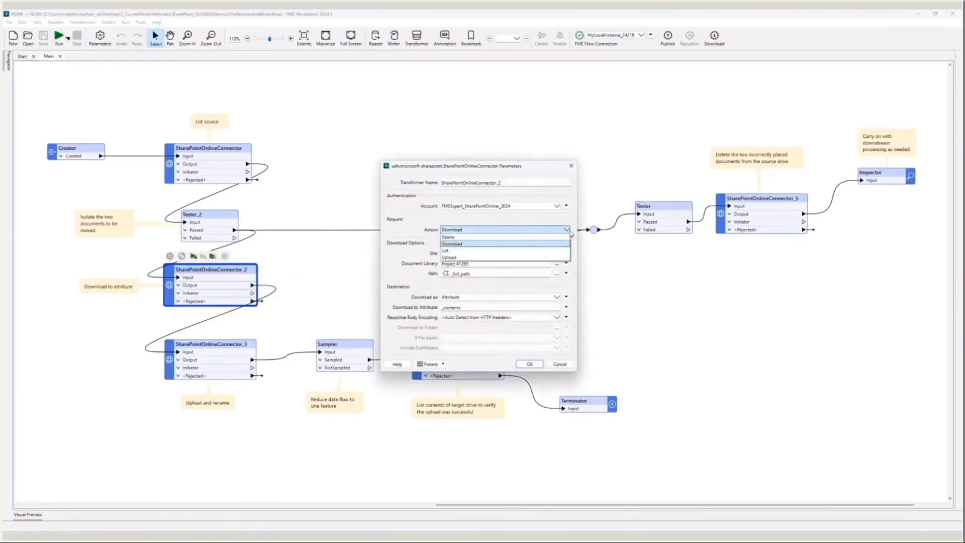
left_click(571, 234)
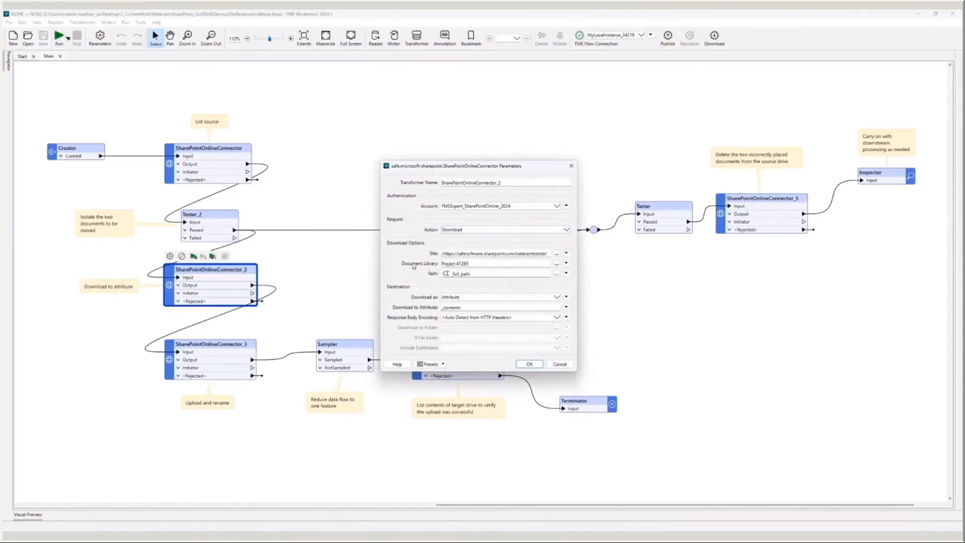
left_click(558, 298)
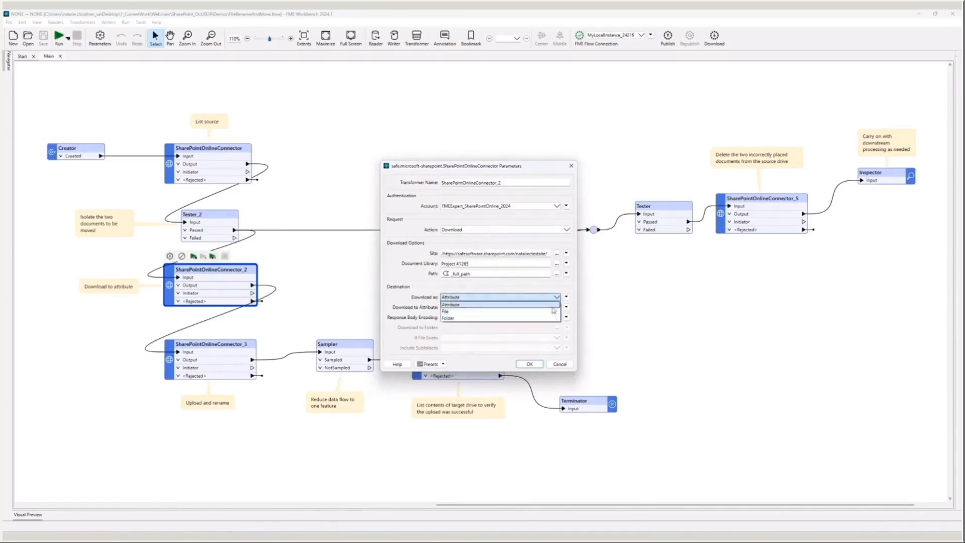
left_click(554, 305)
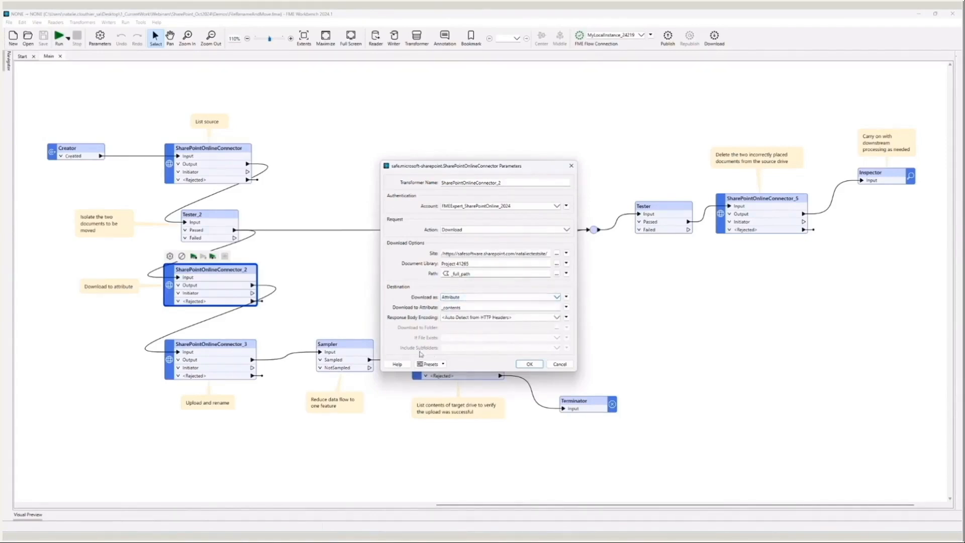
left_click(529, 364)
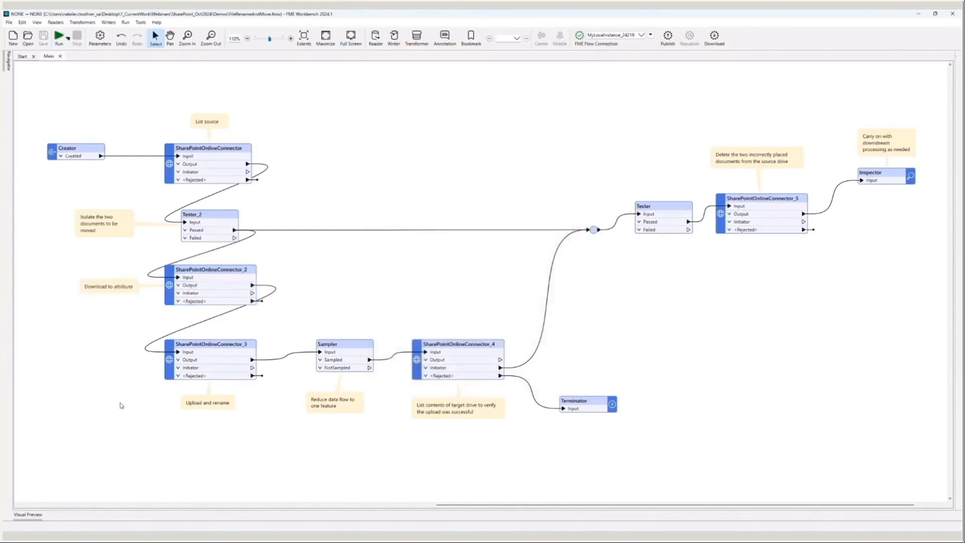
Review SharePointOnlineConnector_3's upload and rename parameters, and check the settings of SharePointOnlineConnector_4 and the Tester ahead of the delete connector.
double_click(168, 375)
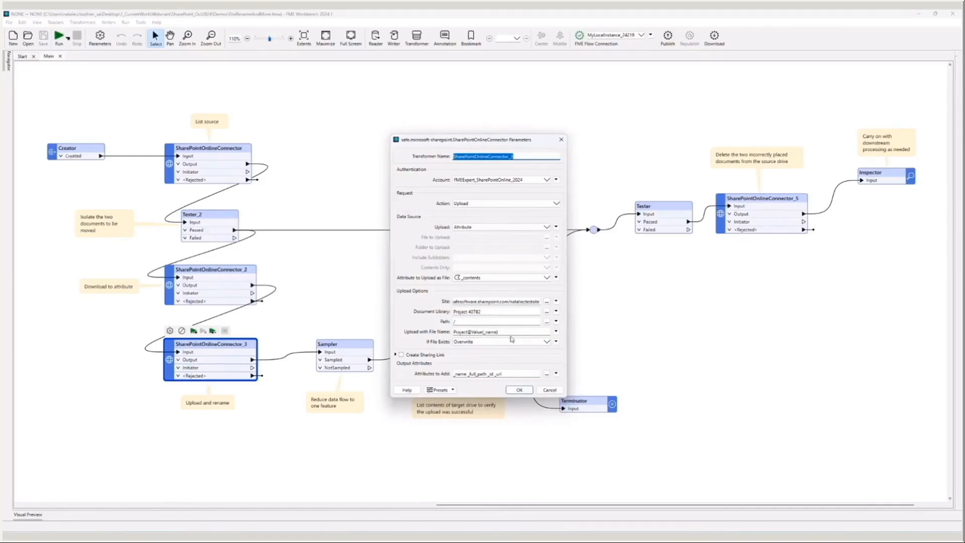
left_click(520, 390)
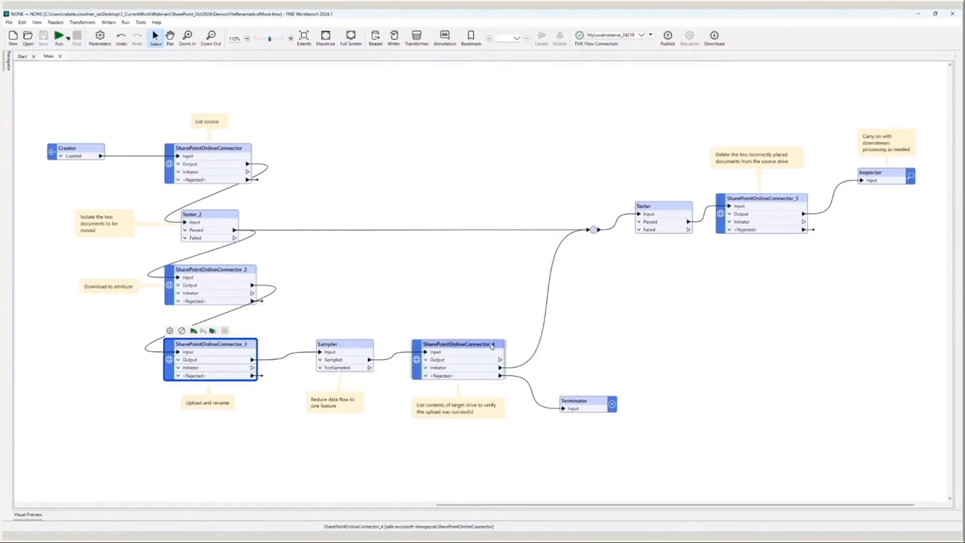
mouse_move(480, 347)
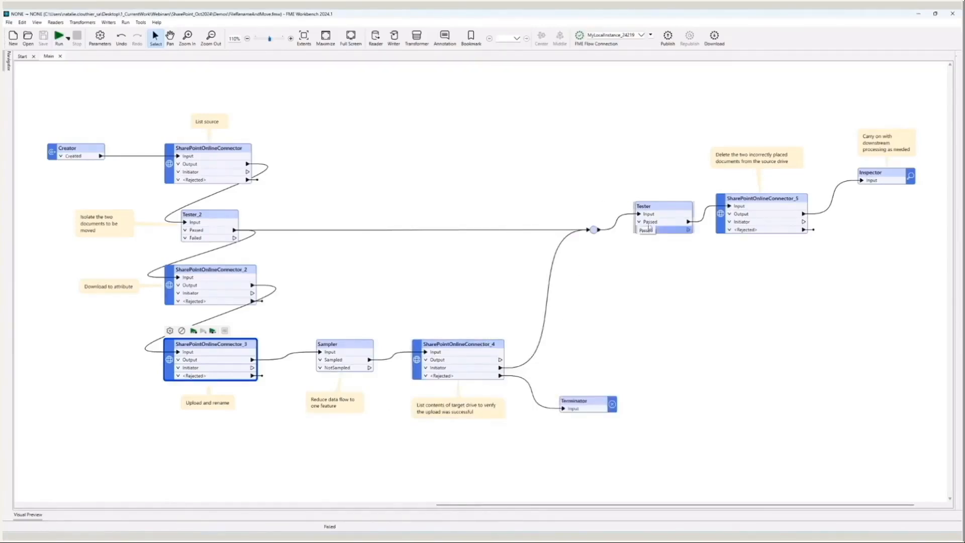
mouse_move(658, 209)
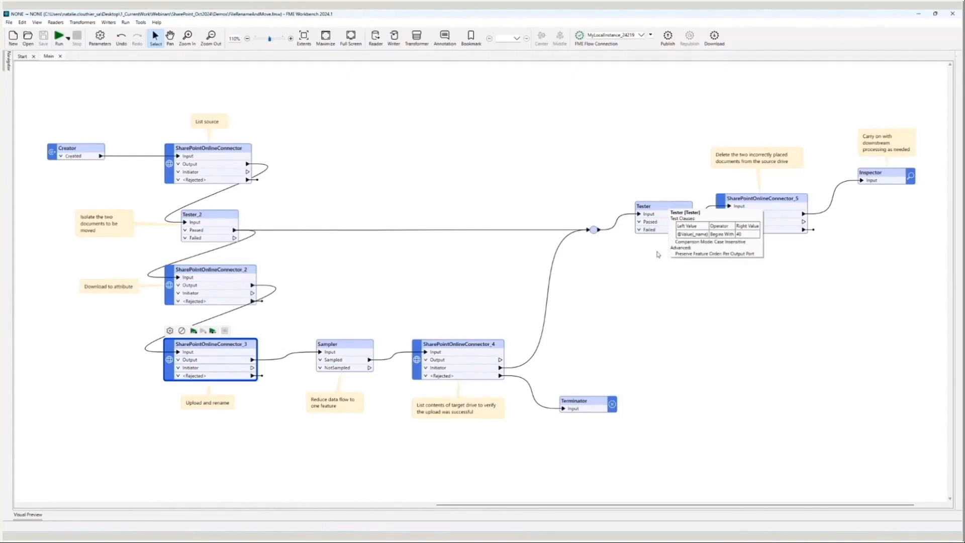
left_click(748, 297)
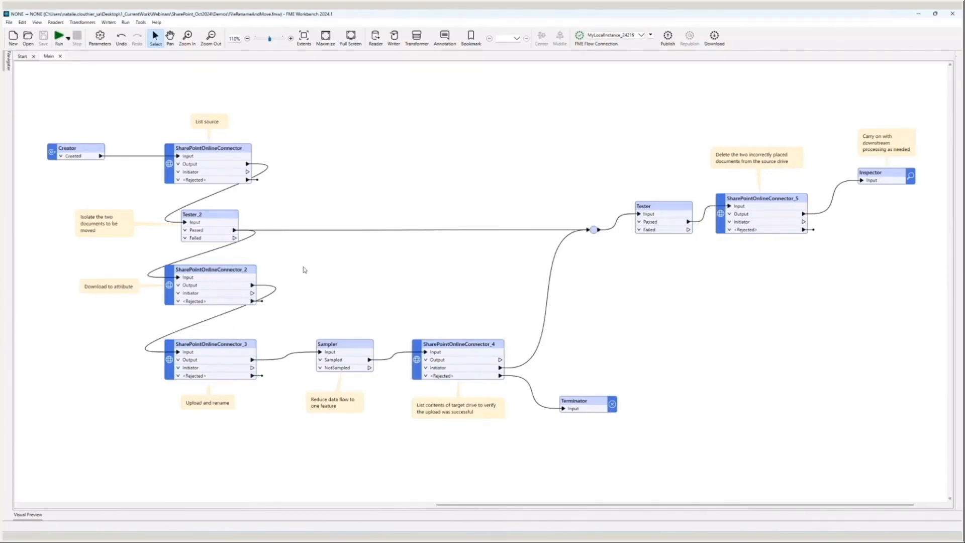
Run the workspace up to SharePointOnlineConnector_3 to upload and rename the misplaced documents.
left_click(240, 343)
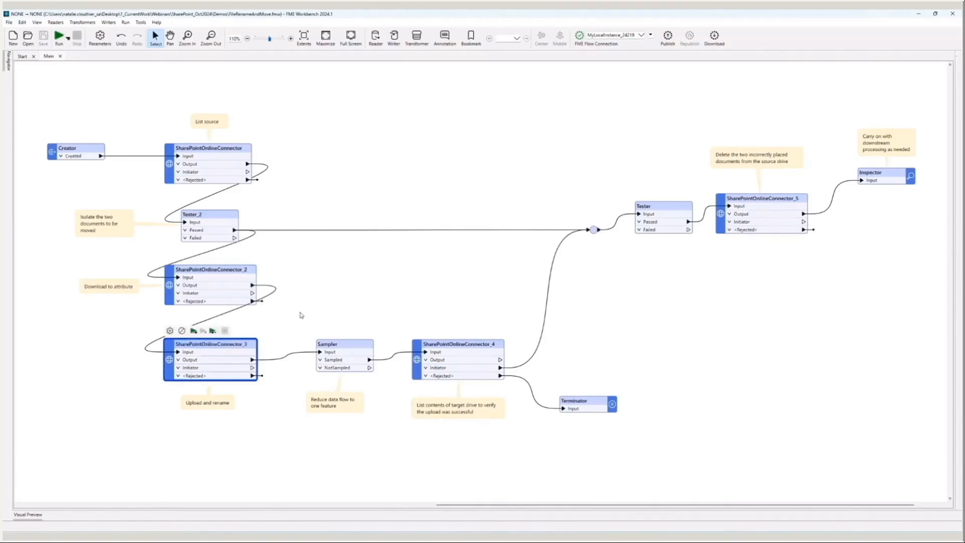
left_click(284, 329)
left_click(224, 347)
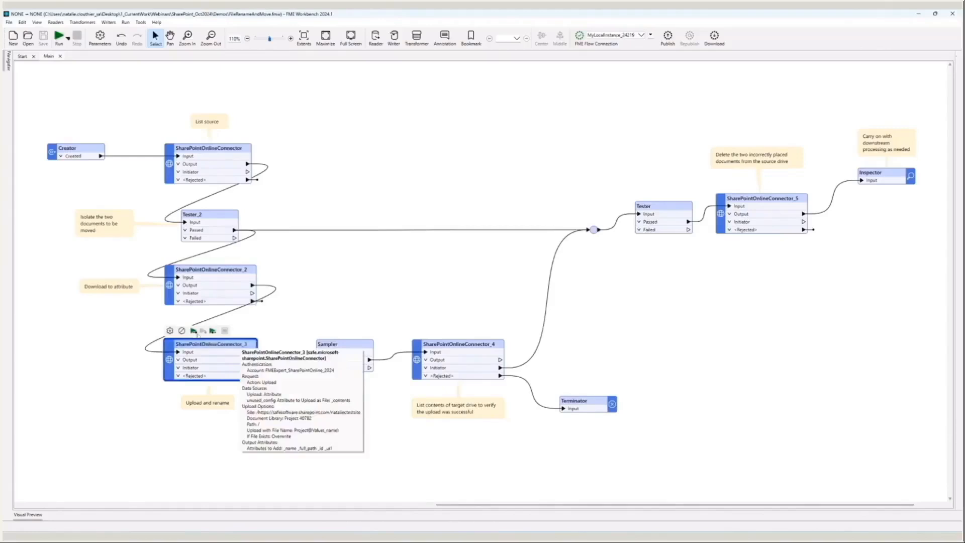
left_click(193, 331)
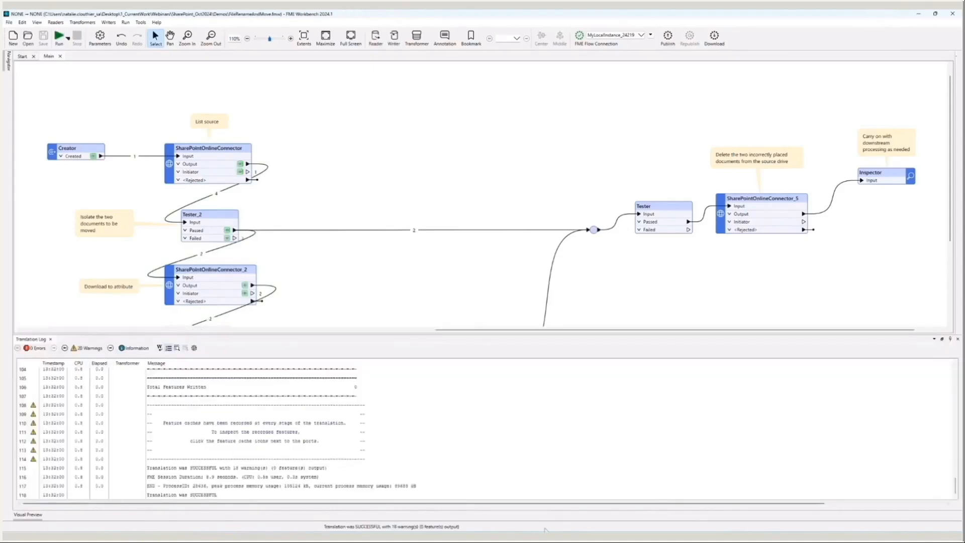
Switch to SharePoint in Chrome and check the Project 40782 library for the renamed RemnantFoundation and SitePlan_Latest images.
left_click(517, 536)
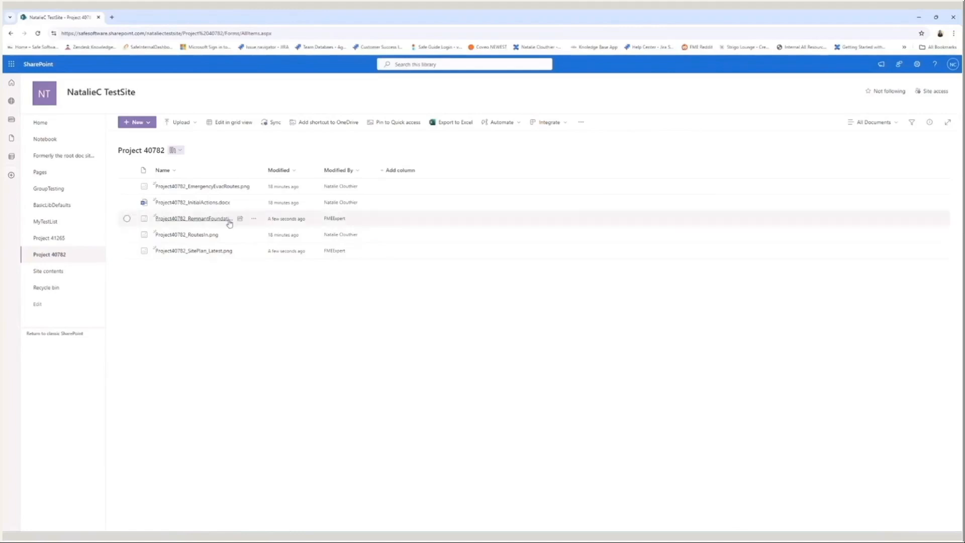
mouse_move(225, 222)
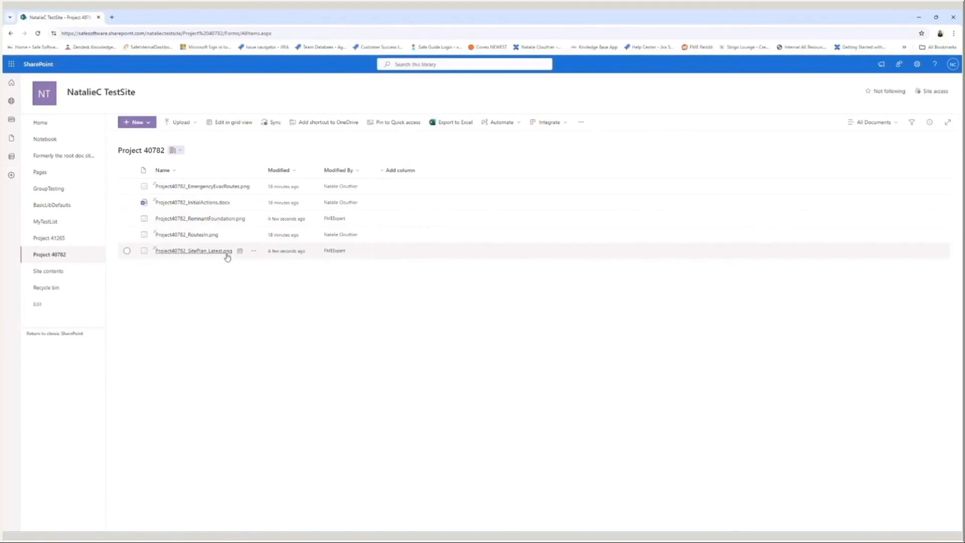
mouse_move(228, 257)
Return to FME Workbench, close the Translation Log, and run the workspace up to SharePointOnlineConnector_5 to delete the misplaced source documents.
key("alt+Tab")
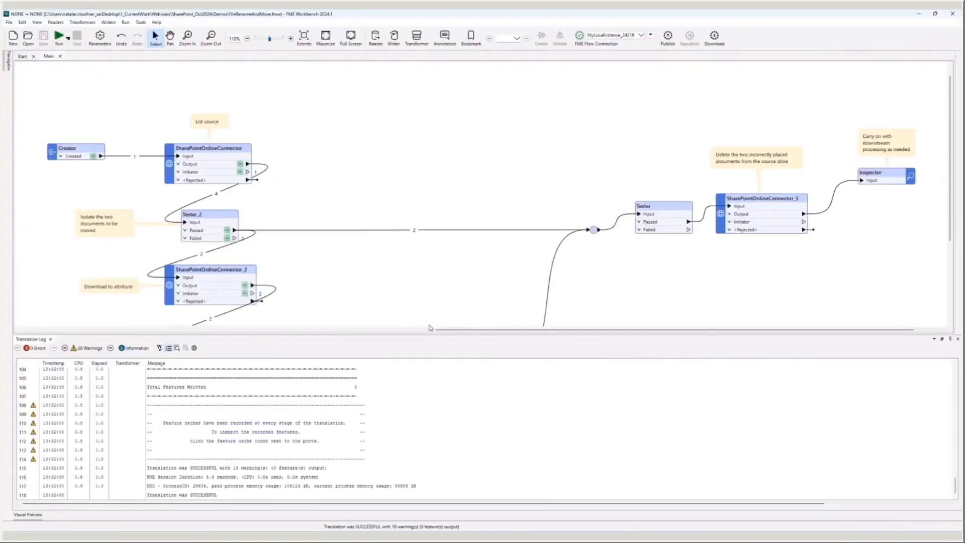
left_click(950, 341)
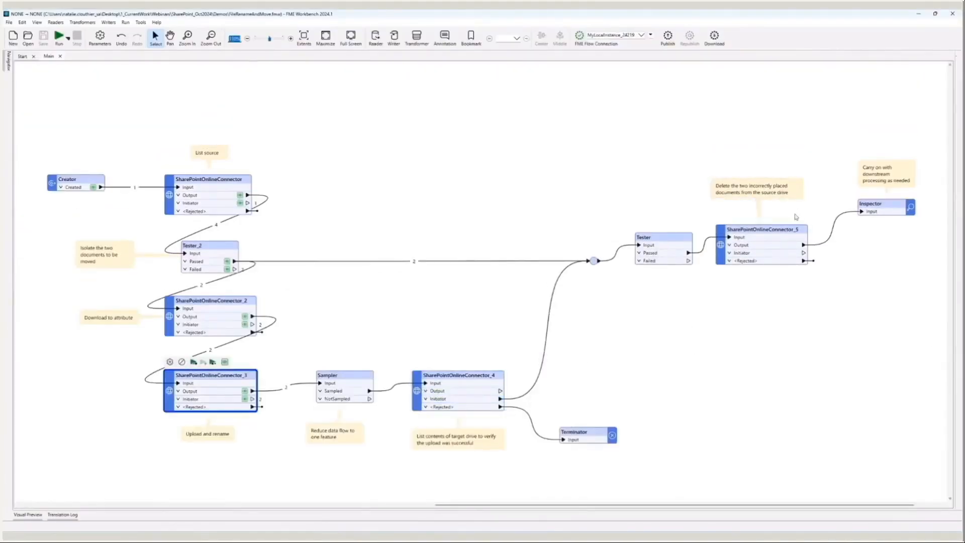
left_click(781, 232)
left_click(745, 216)
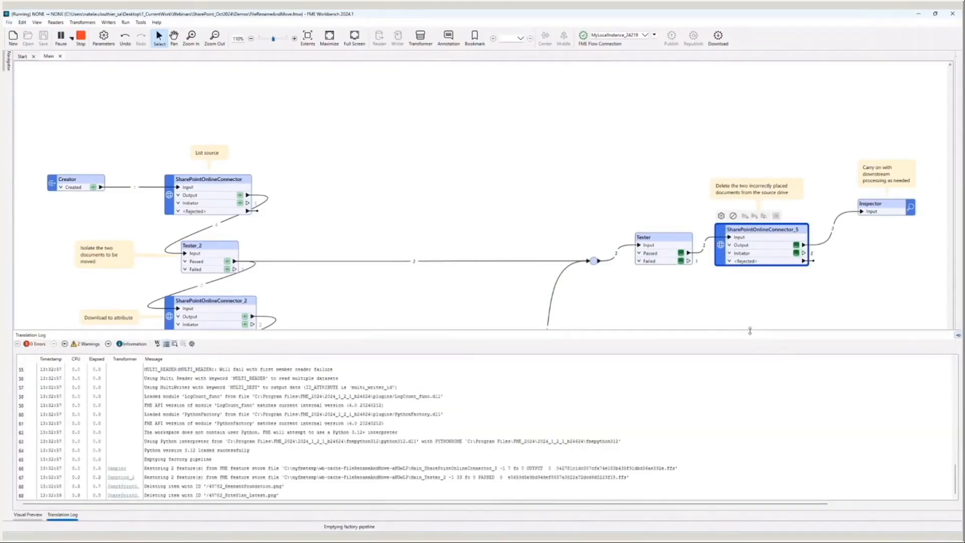
Refresh the Project 41265 library in SharePoint to check the deletions, and return to FME Workbench and shrink the Translation Log.
mouse_move(516, 536)
left_click(516, 501)
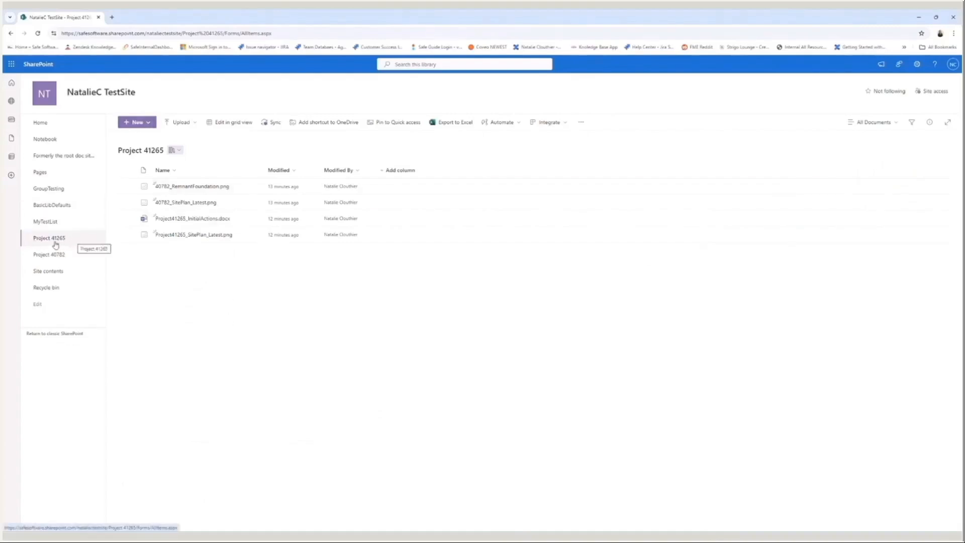
left_click(38, 34)
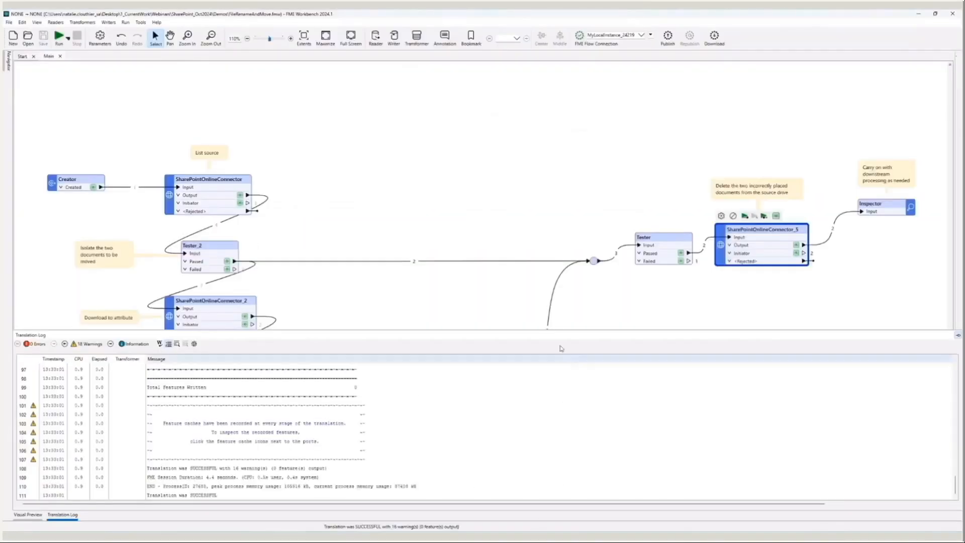
left_click_drag(904, 329, 935, 489)
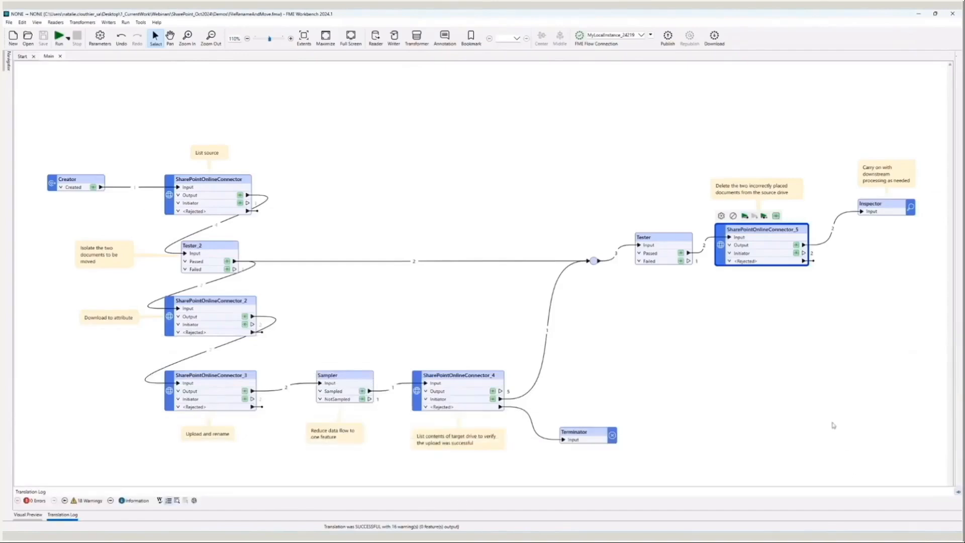